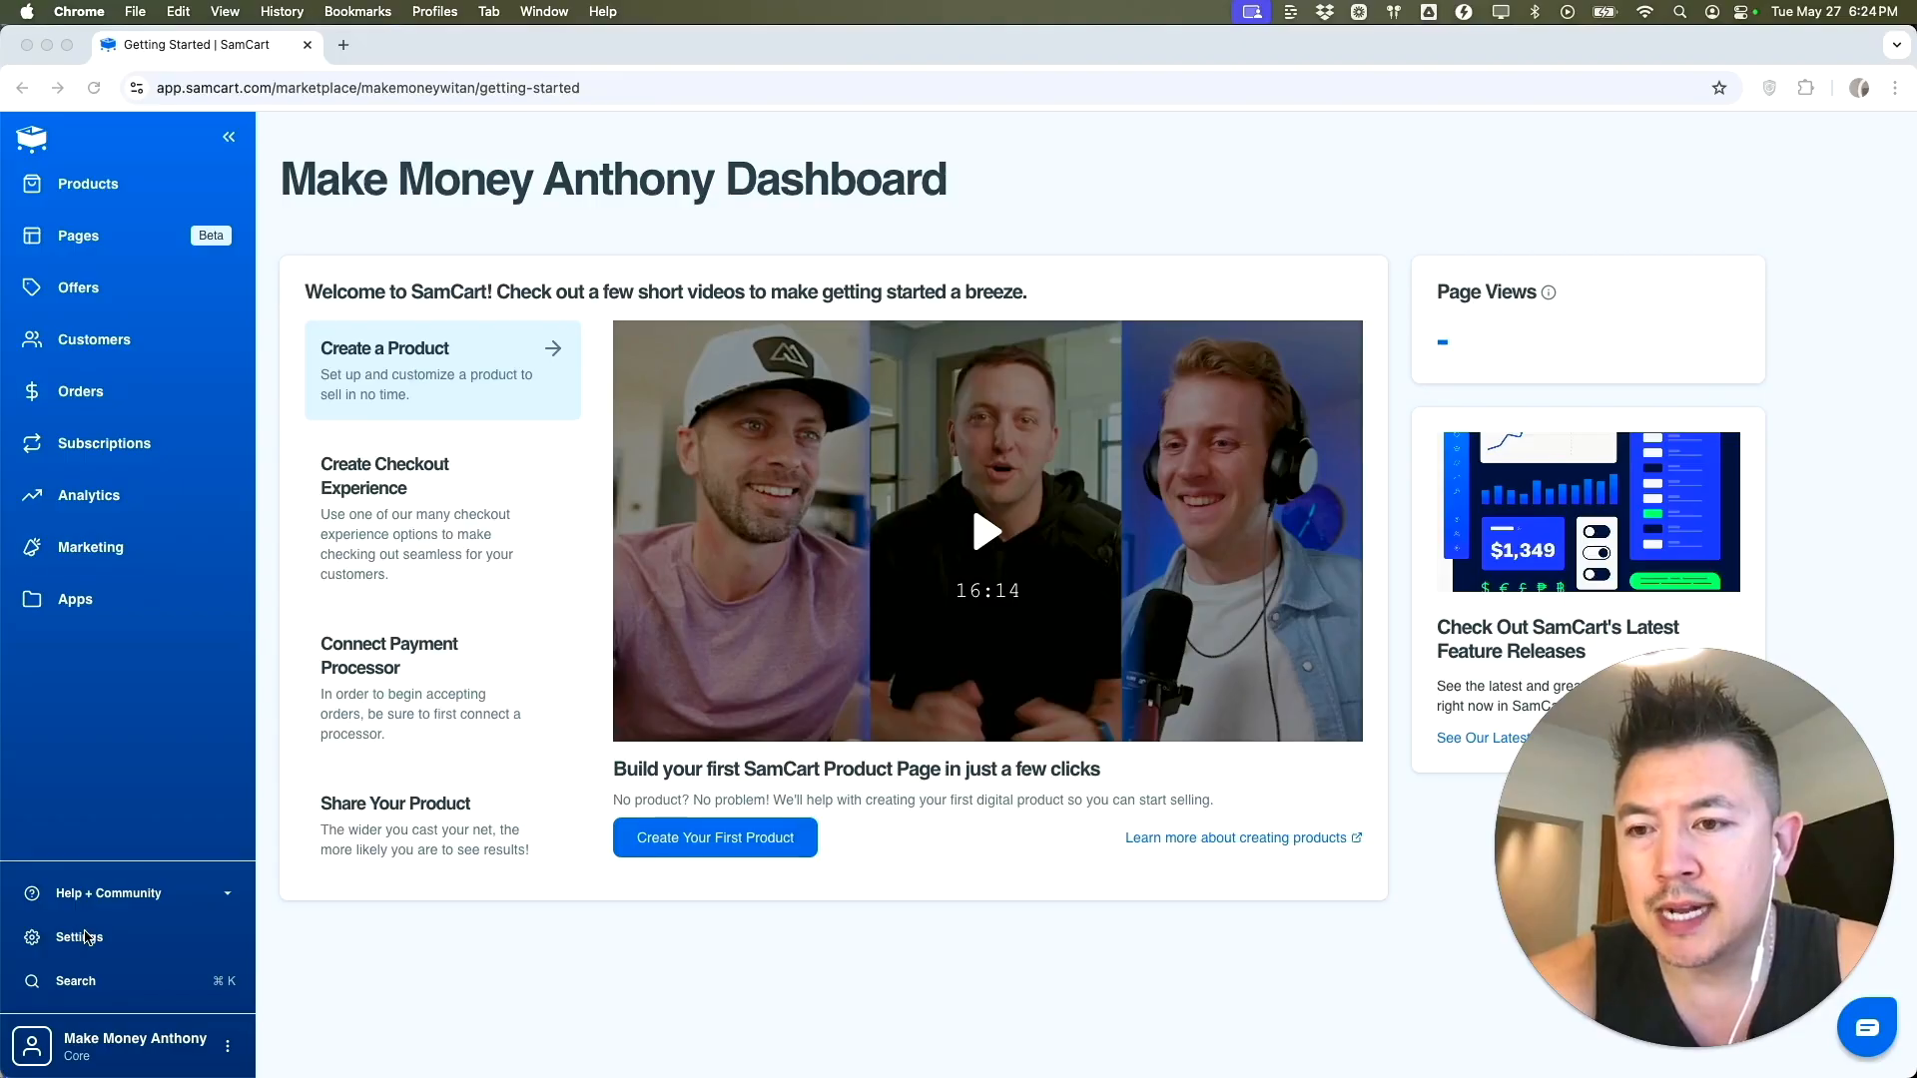
Step: Open the marketplace's tax settings and begin the region setup for the United States
{"action": "left_click", "coordinate": [40, 939]}
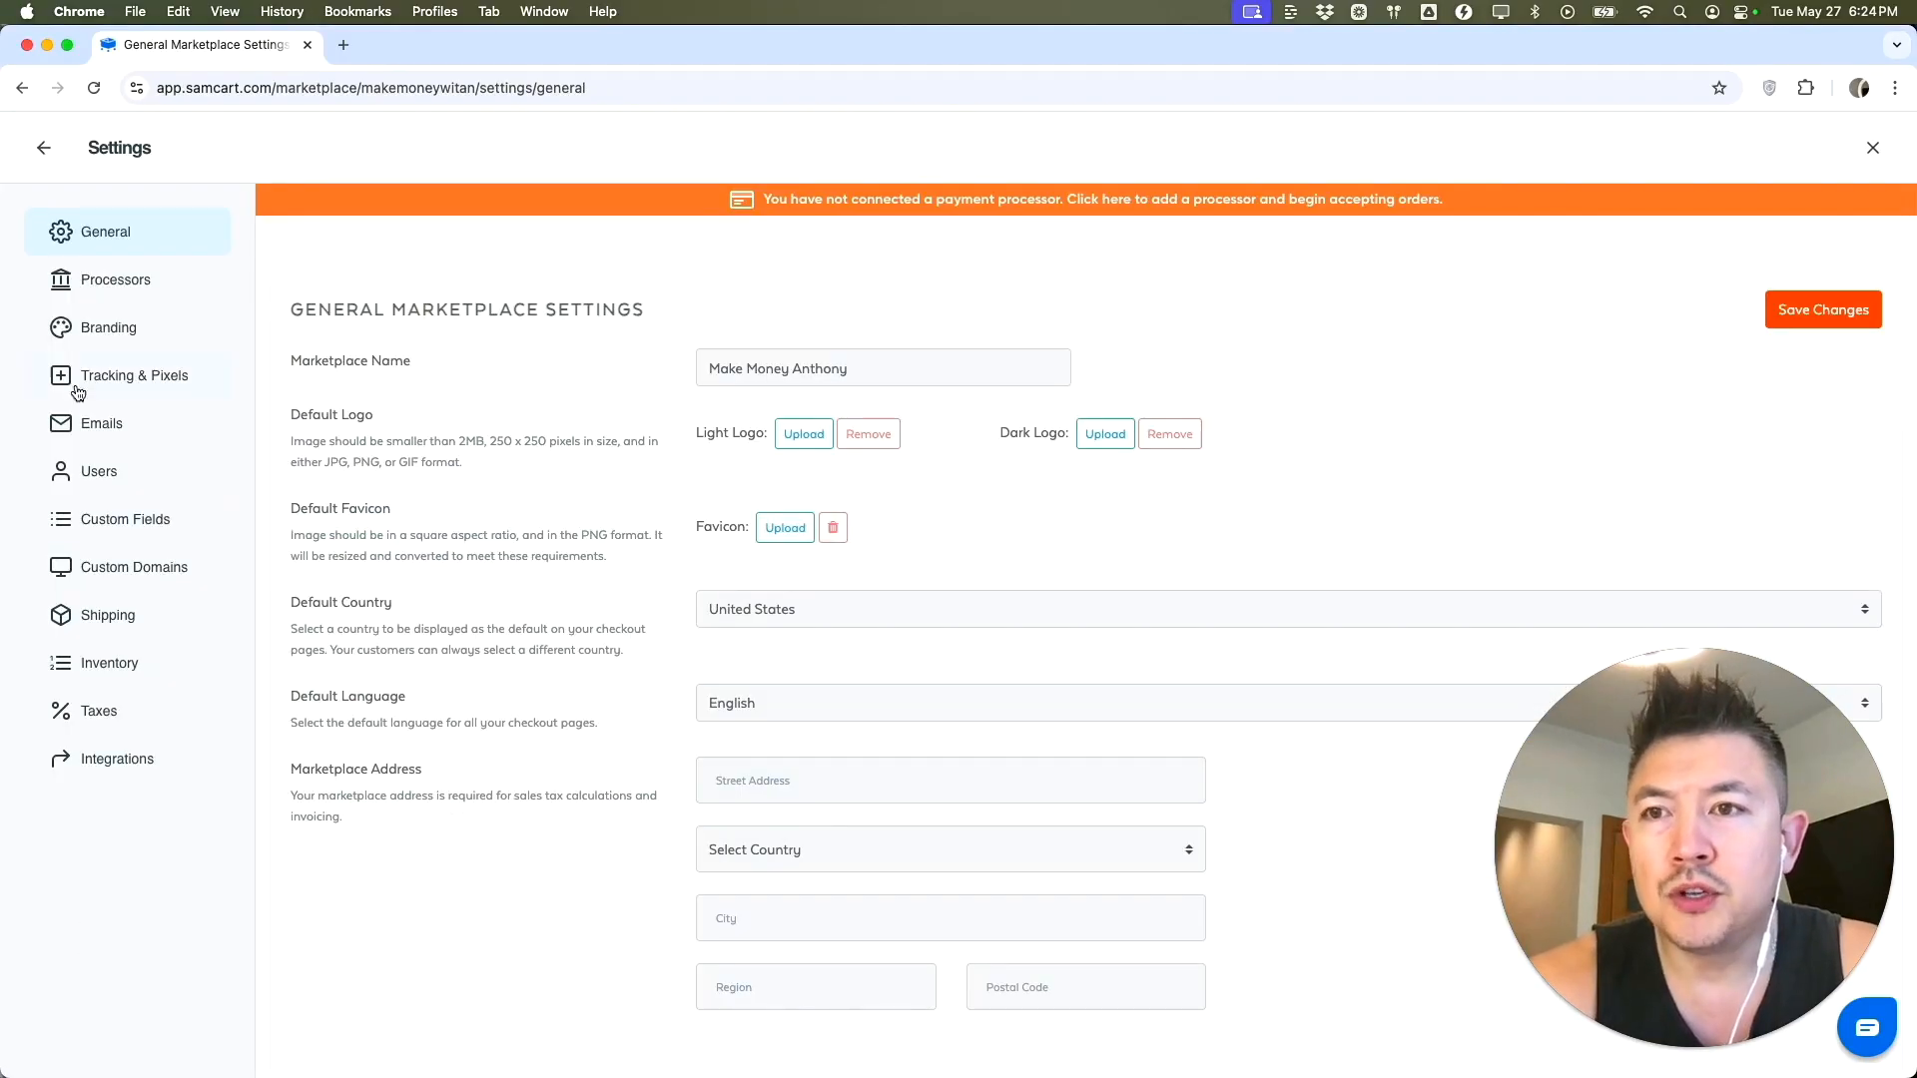
{"action": "left_click", "coordinate": [140, 715]}
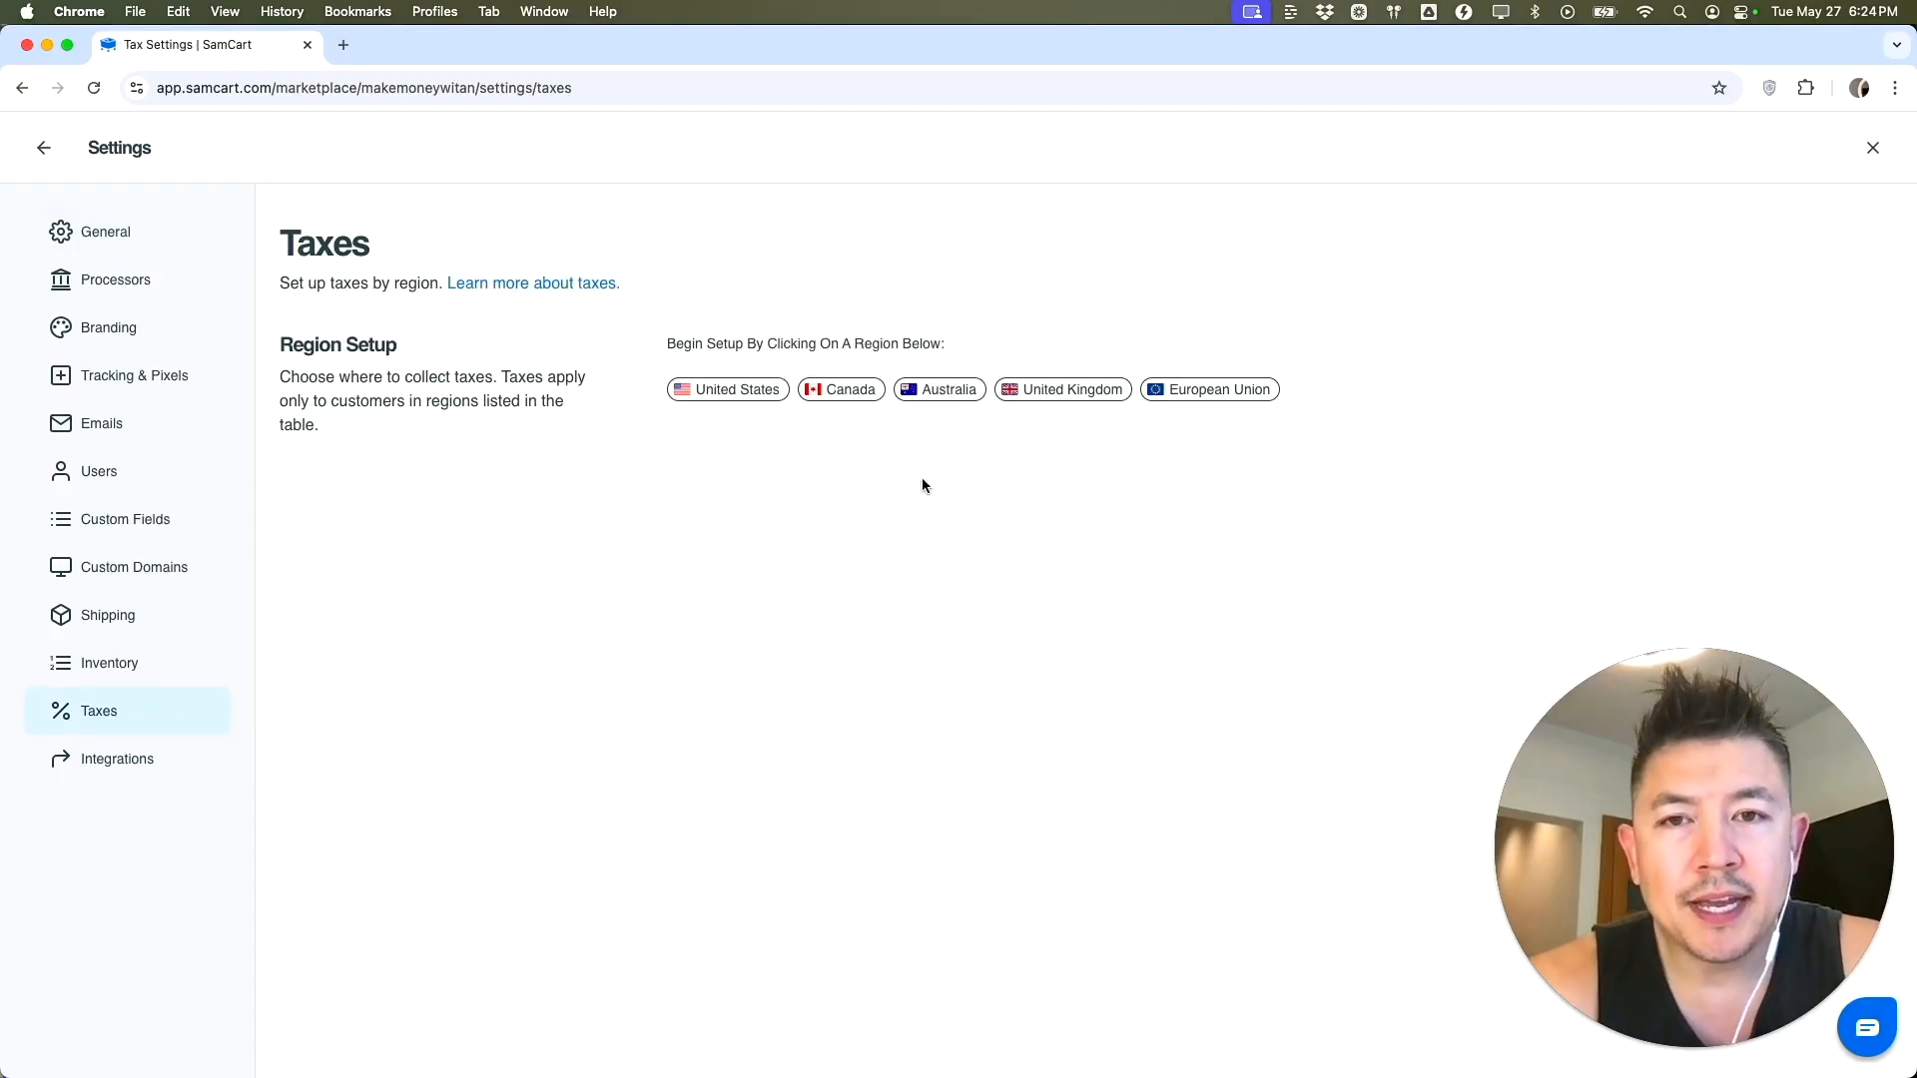
{"action": "left_click", "coordinate": [740, 390]}
Step: Turn on sales tax collection for California and Alabama and save the United States tax settings
{"action": "scroll", "coordinate": [955, 525], "scroll_direction": "down", "scroll_amount": 1}
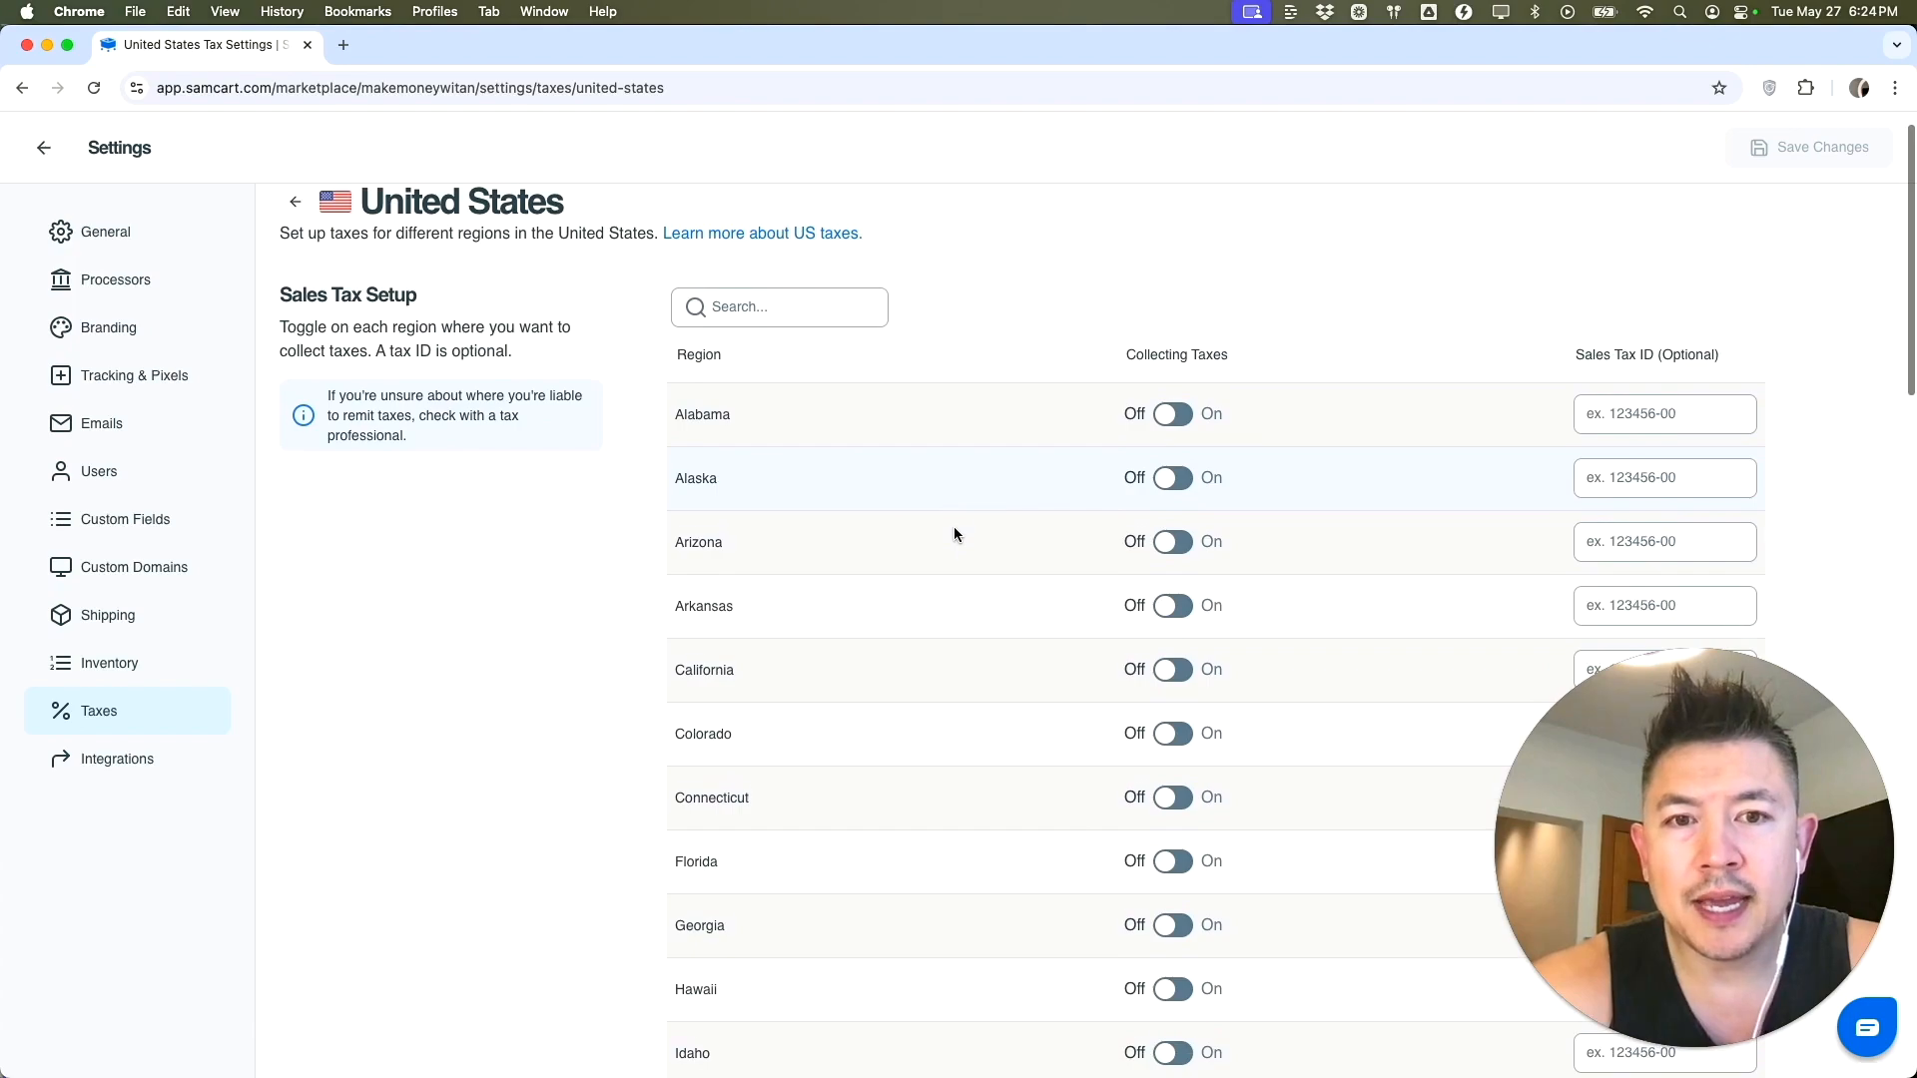
{"action": "scroll", "coordinate": [954, 526], "scroll_direction": "down", "scroll_amount": 4}
{"action": "scroll", "coordinate": [955, 534], "scroll_direction": "down", "scroll_amount": 3}
{"action": "scroll", "coordinate": [954, 534], "scroll_direction": "up", "scroll_amount": 8}
{"action": "scroll", "coordinate": [954, 535], "scroll_direction": "down", "scroll_amount": 2}
{"action": "scroll", "coordinate": [955, 534], "scroll_direction": "down", "scroll_amount": 1}
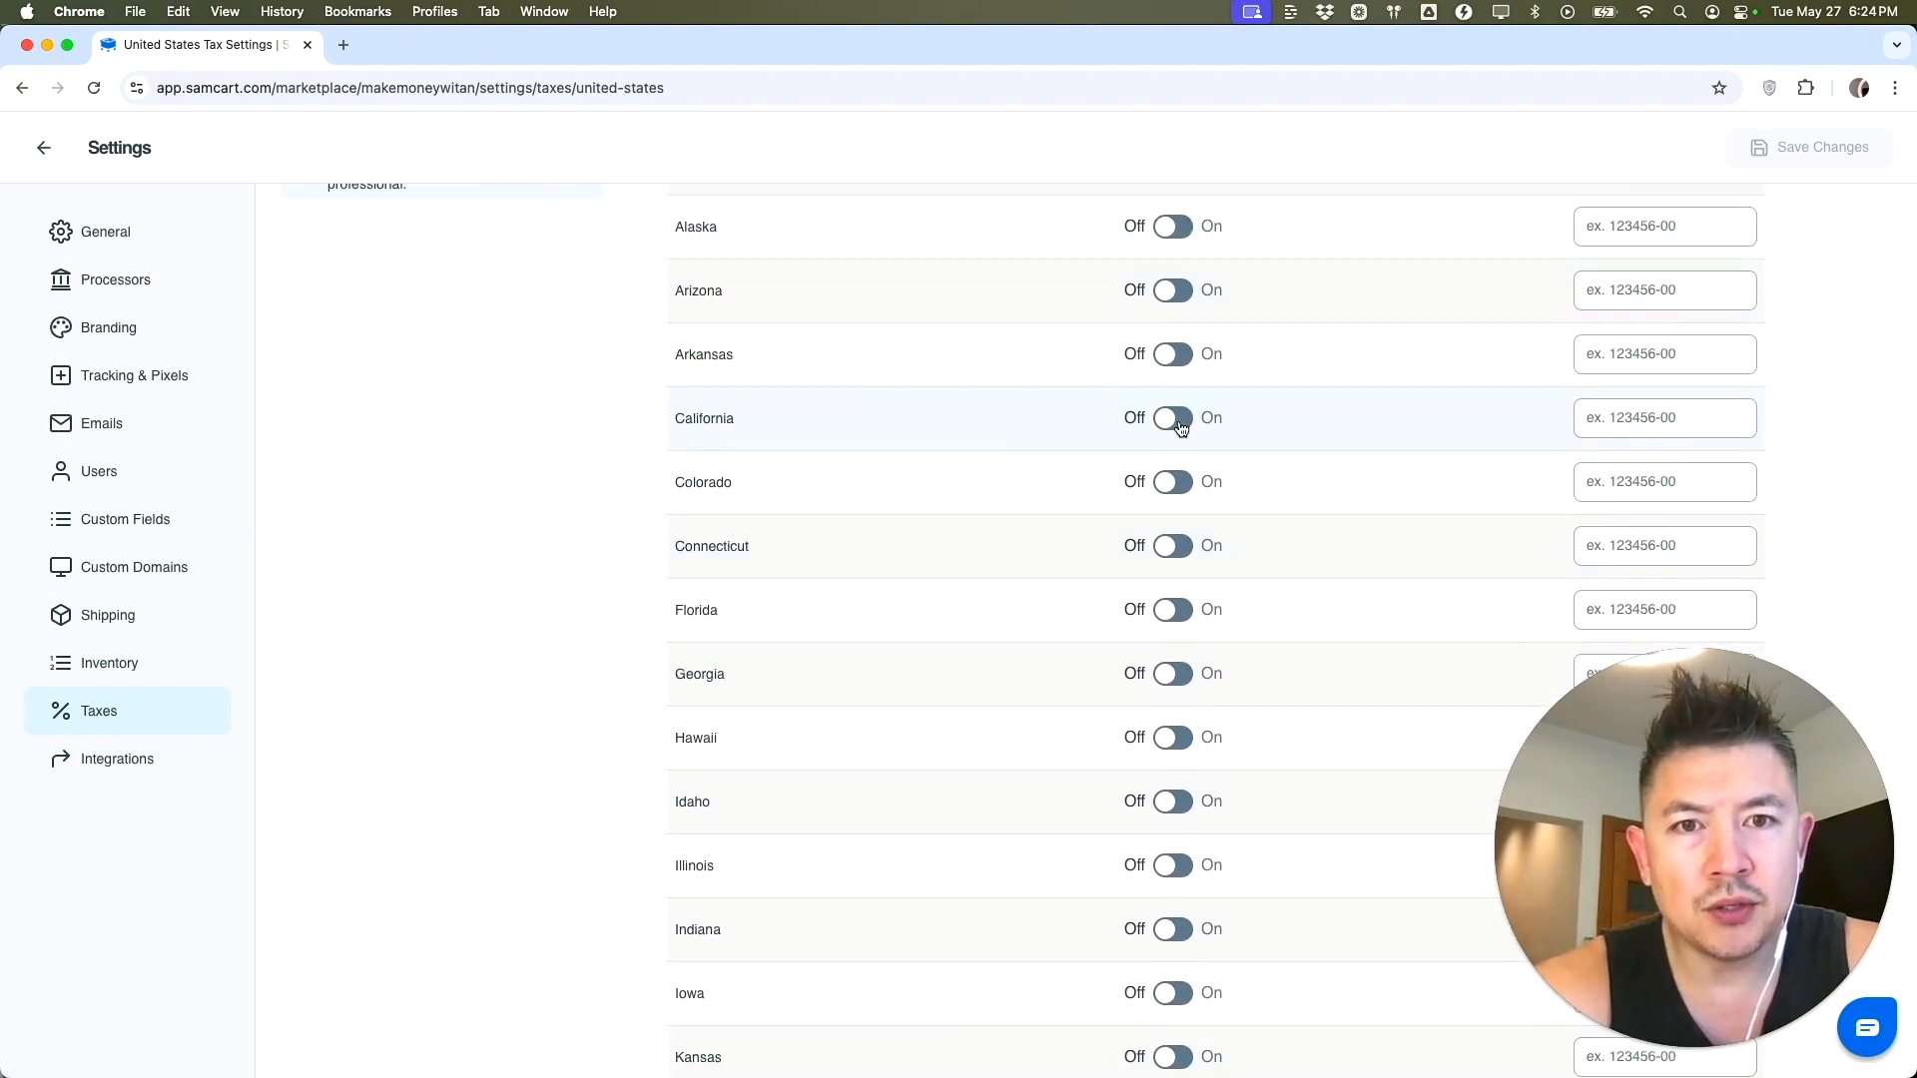
{"action": "left_click", "coordinate": [1179, 420]}
{"action": "scroll", "coordinate": [1178, 424], "scroll_direction": "up", "scroll_amount": 3}
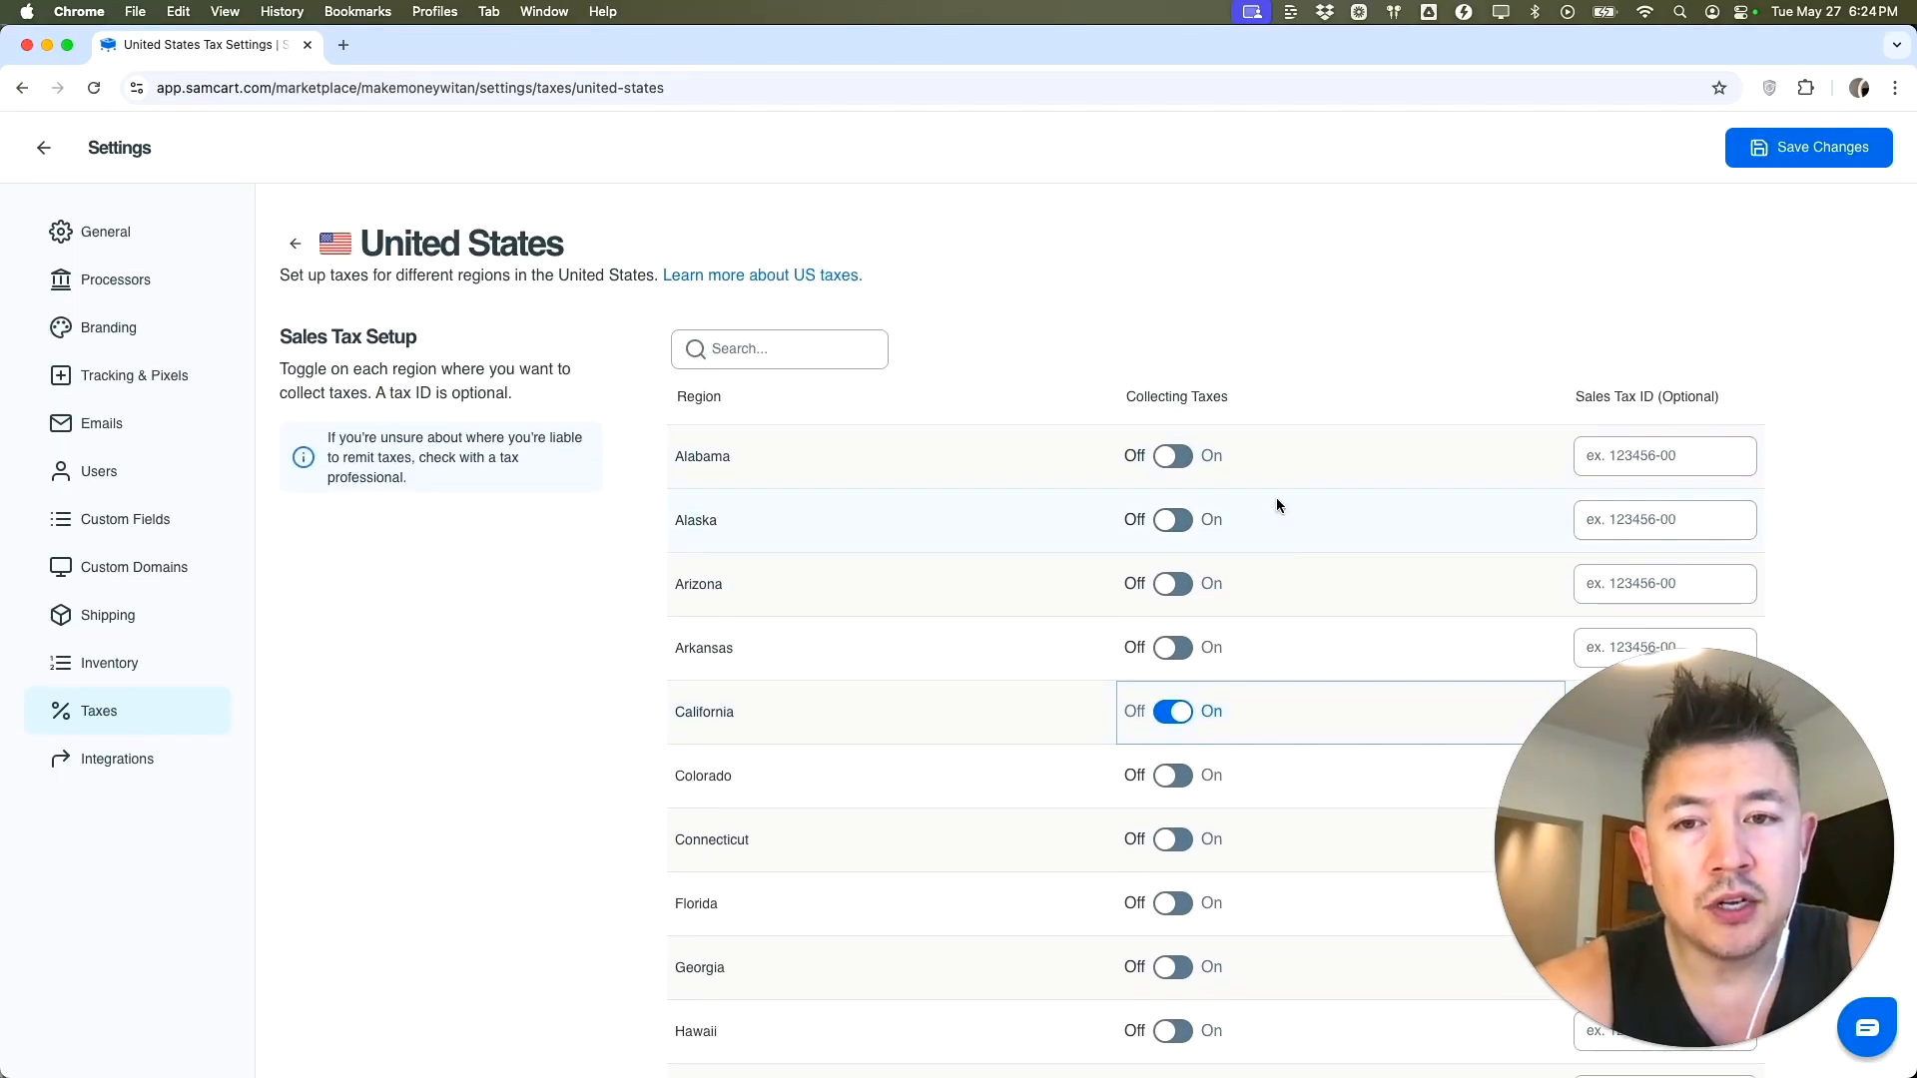
{"action": "left_click", "coordinate": [1181, 462]}
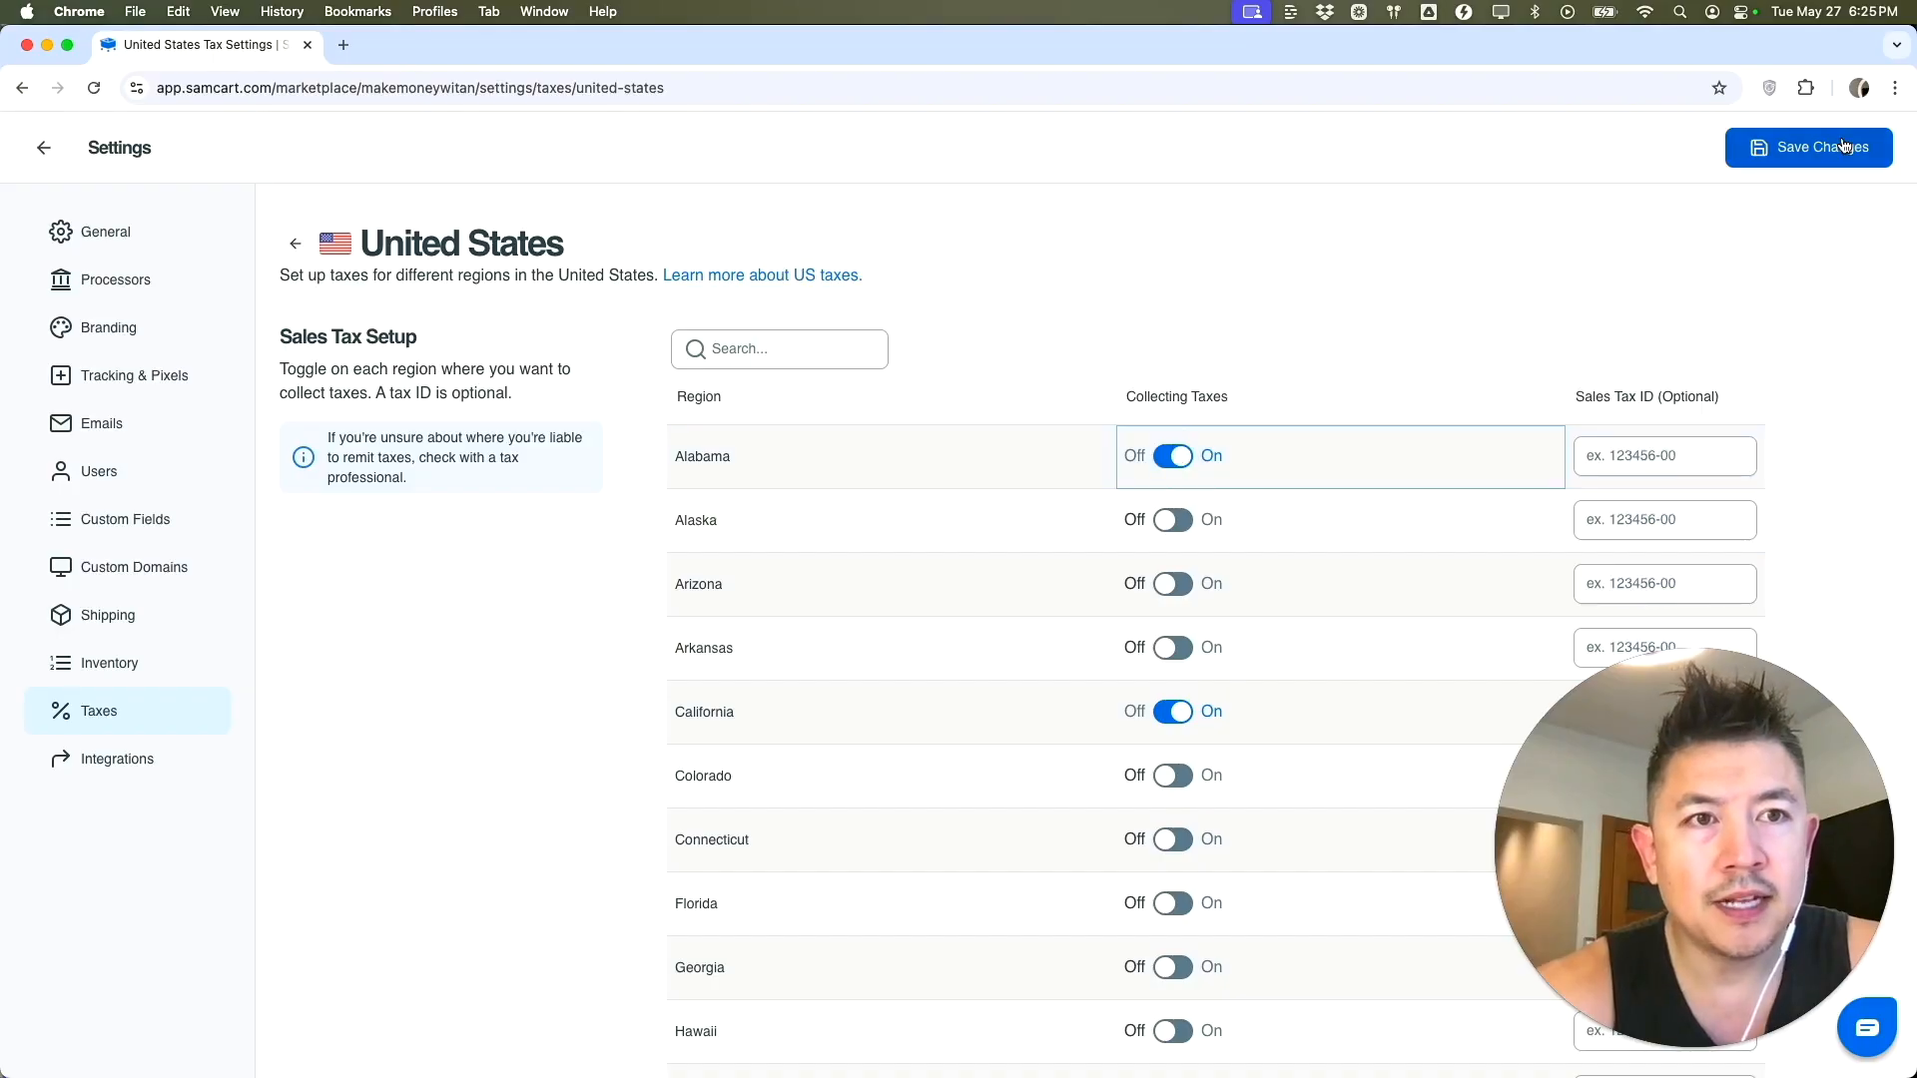
{"action": "left_click", "coordinate": [1815, 149]}
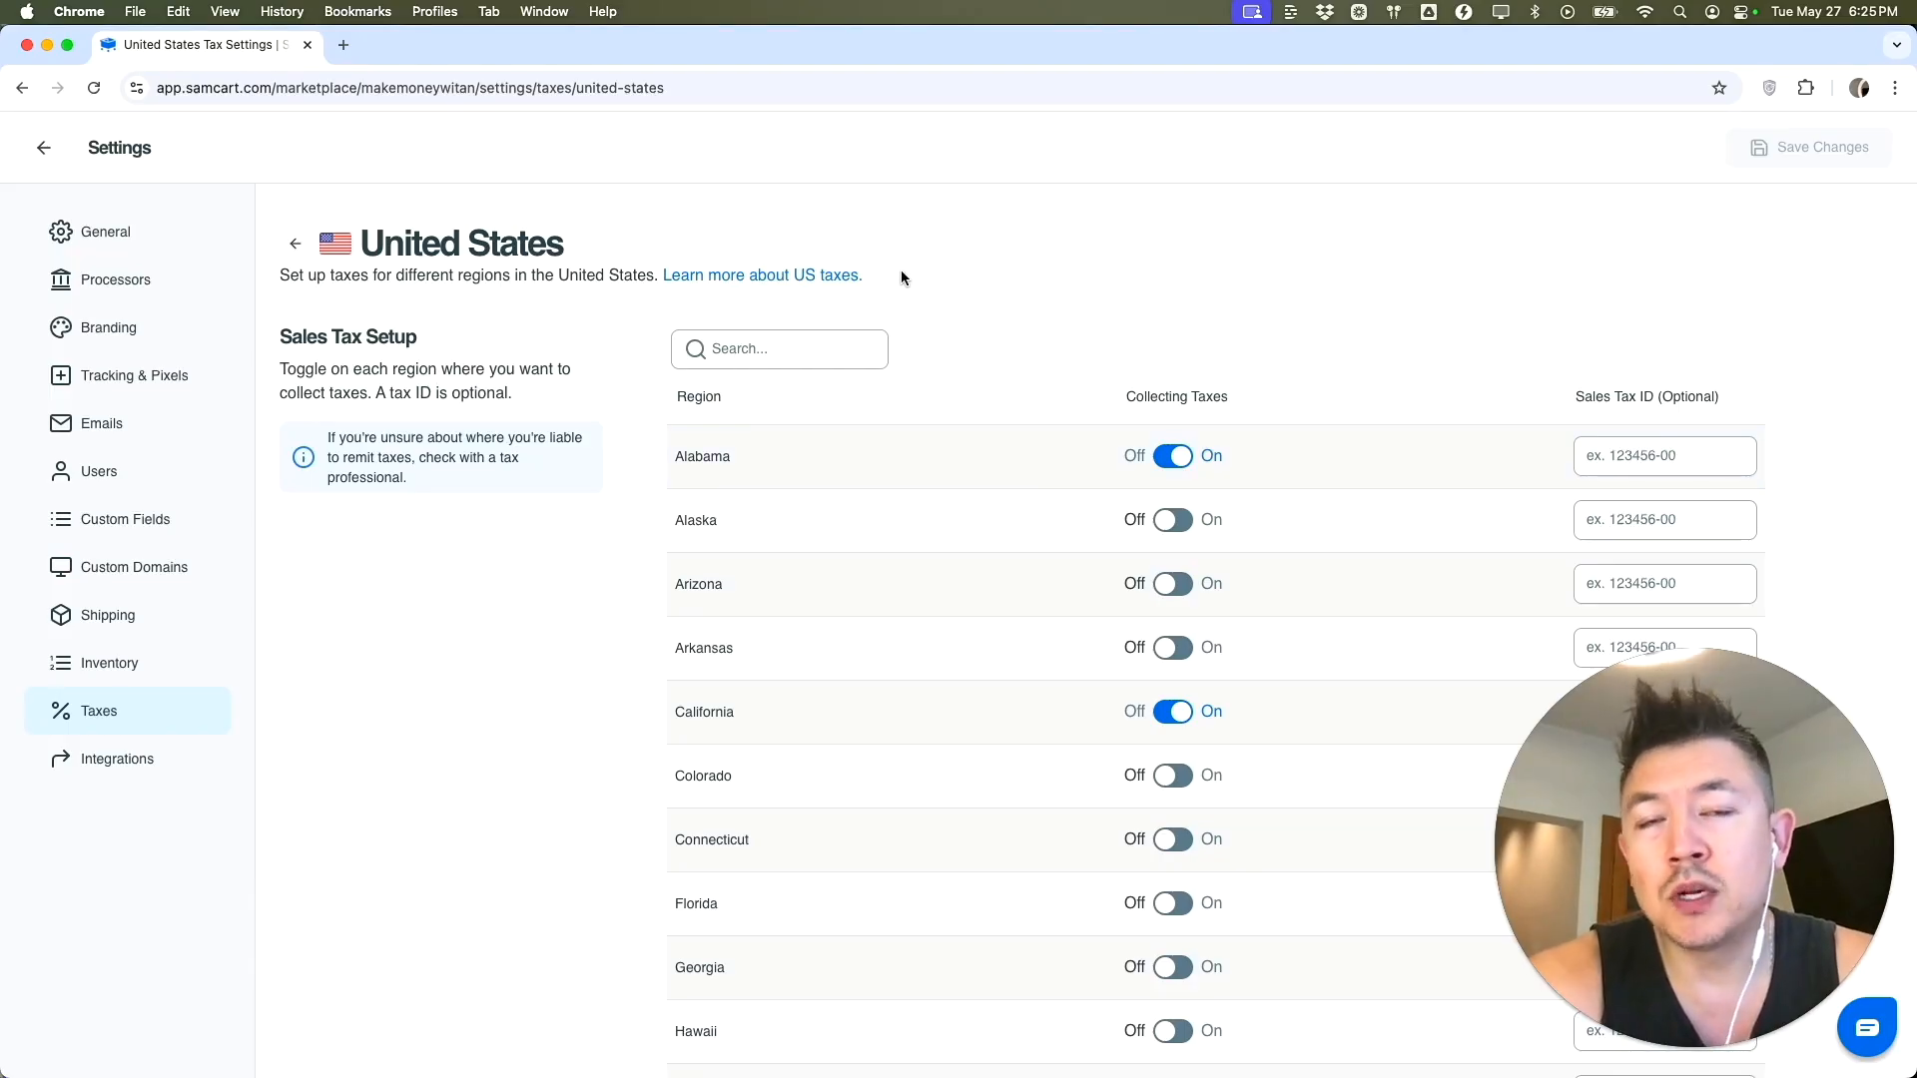
Step: Leave the marketplace settings and open the details of the Youtube Channel Consult product for editing
{"action": "left_click", "coordinate": [43, 148]}
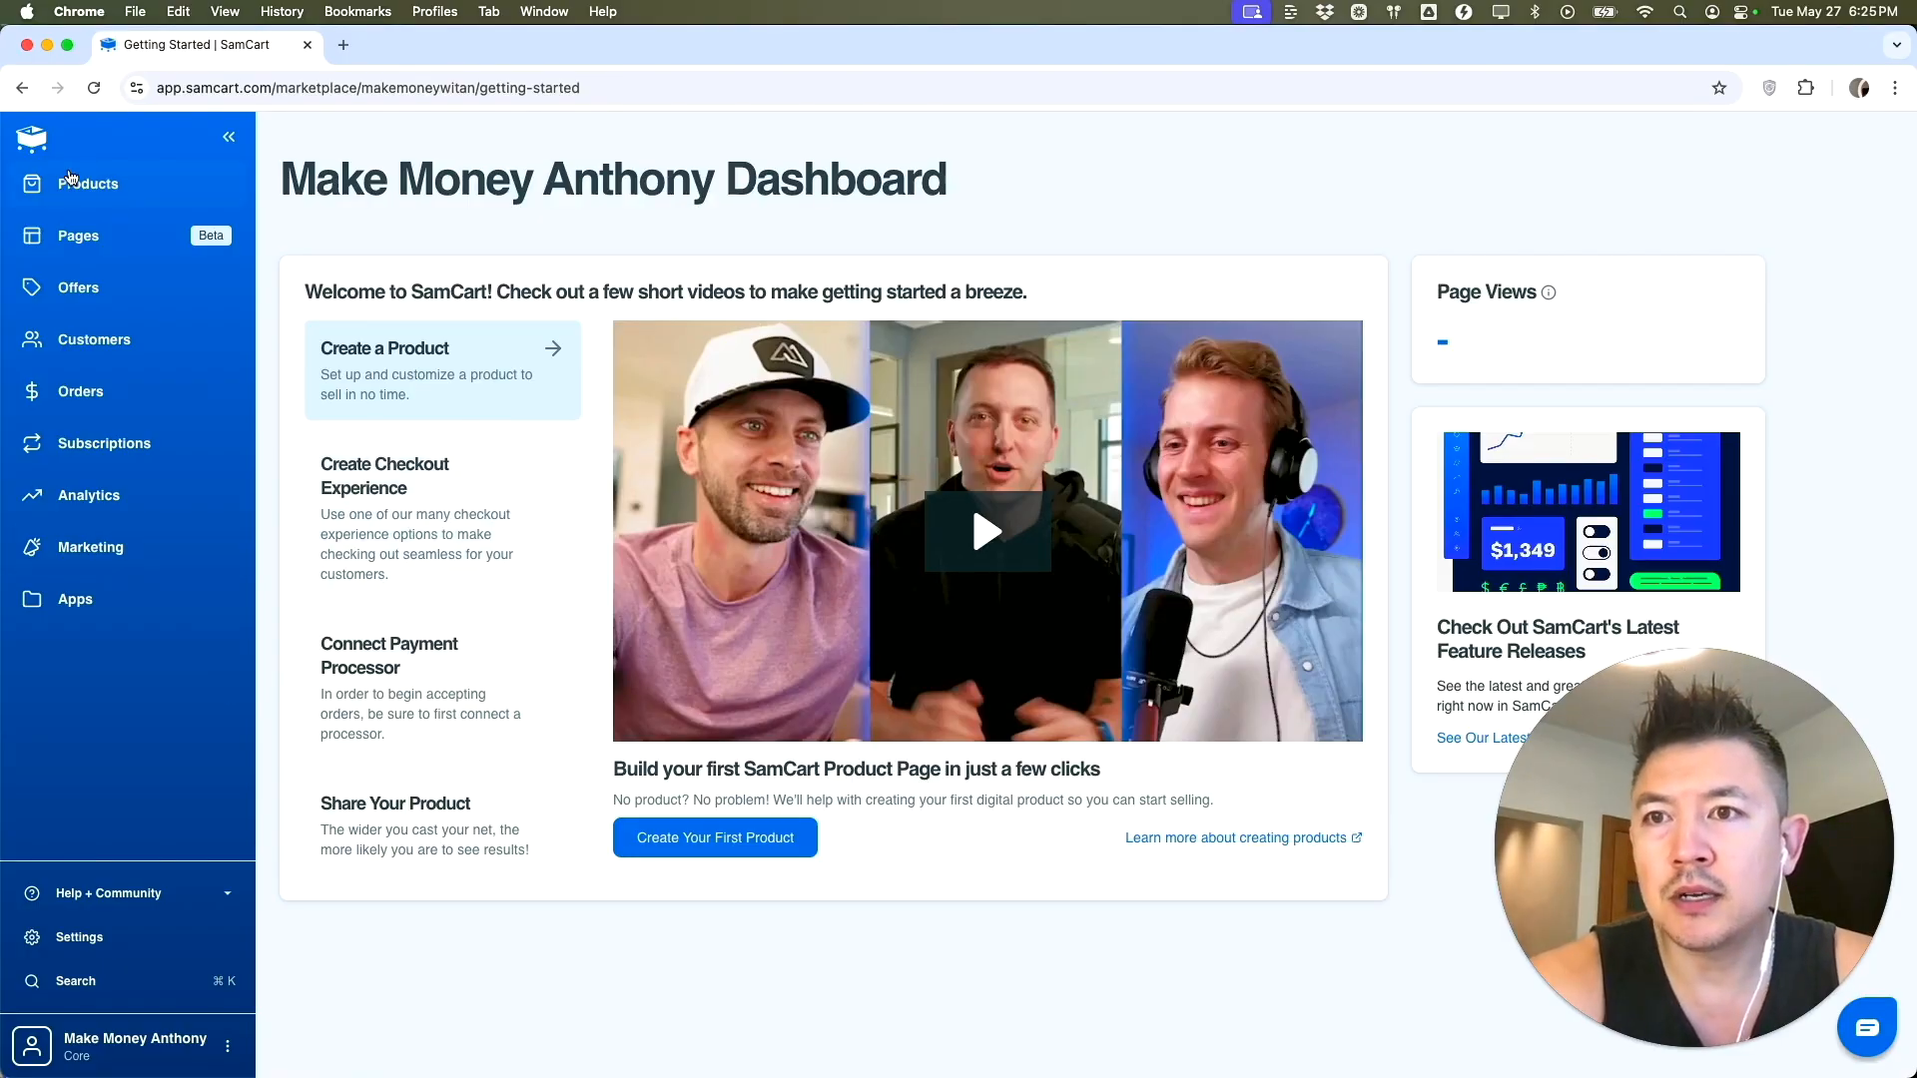
{"action": "left_click", "coordinate": [125, 191]}
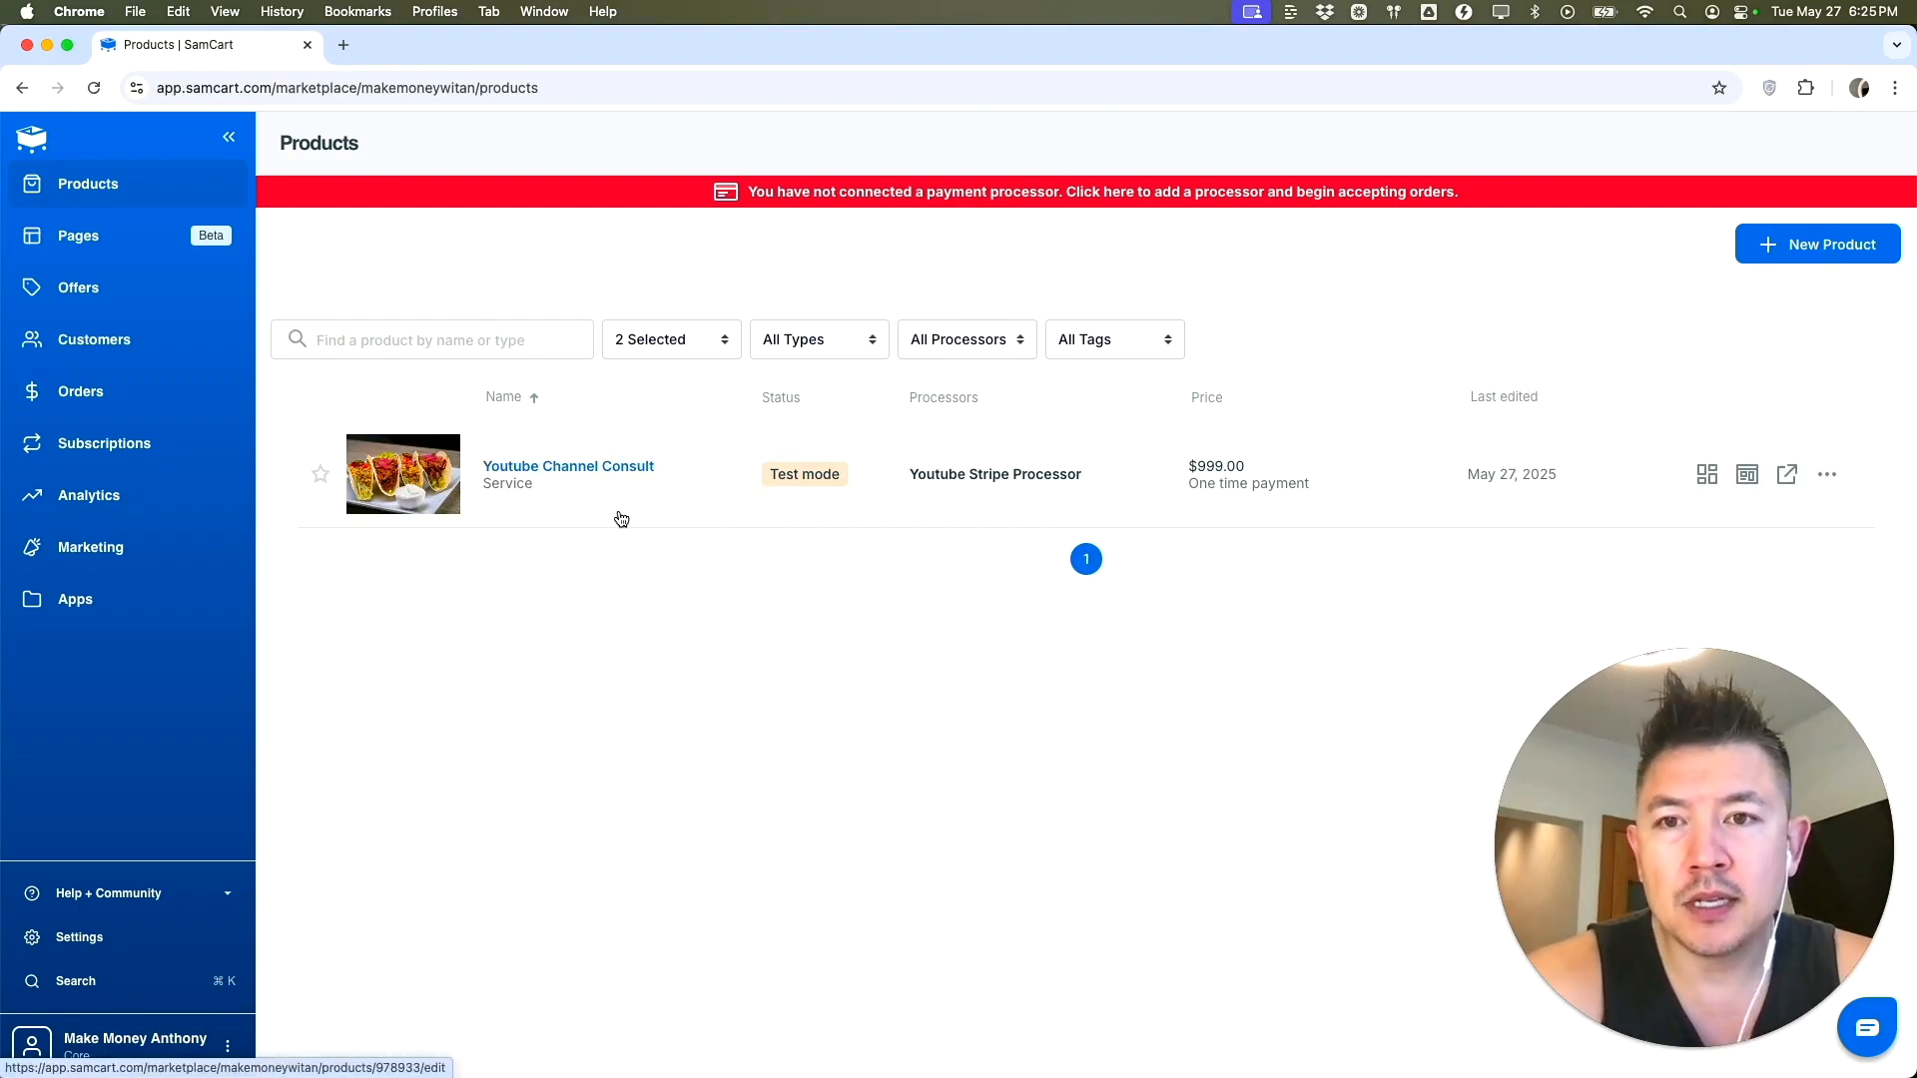
{"action": "left_click", "coordinate": [715, 509]}
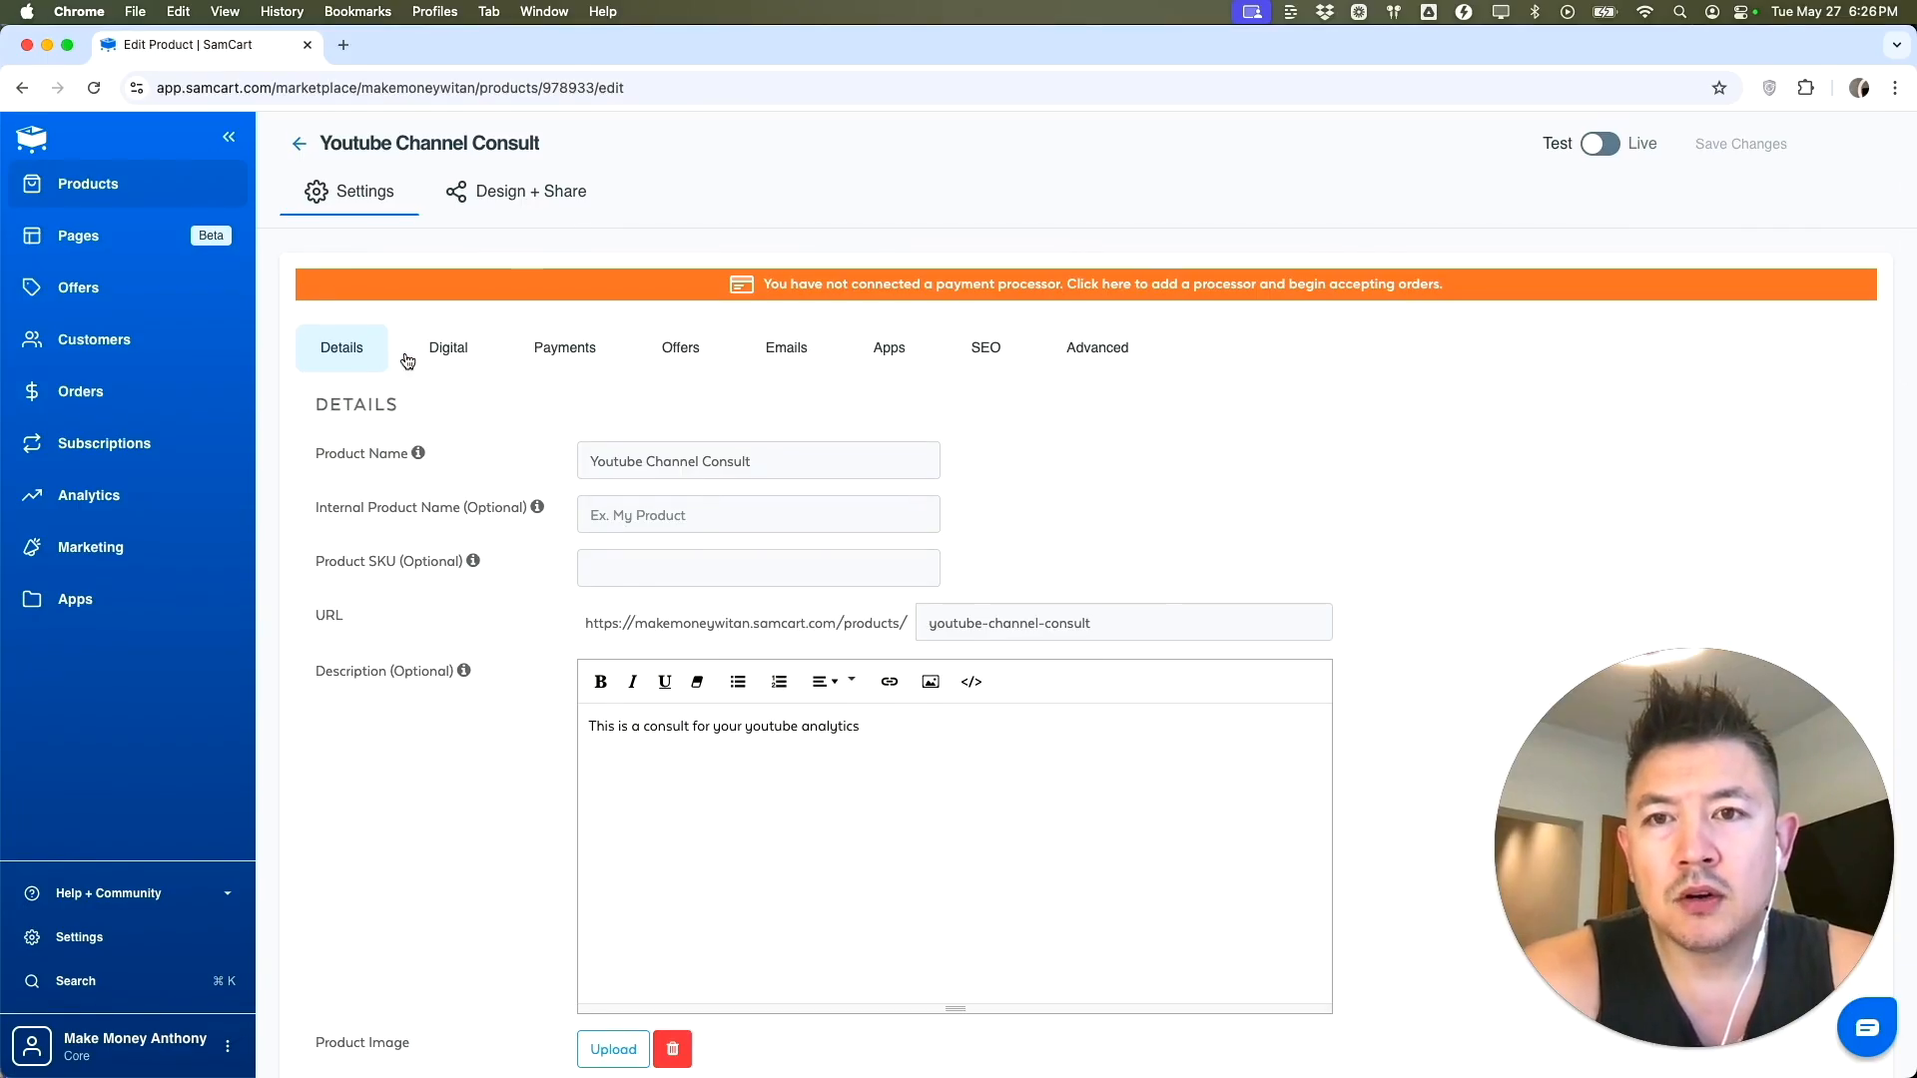
{"action": "left_click", "coordinate": [335, 349]}
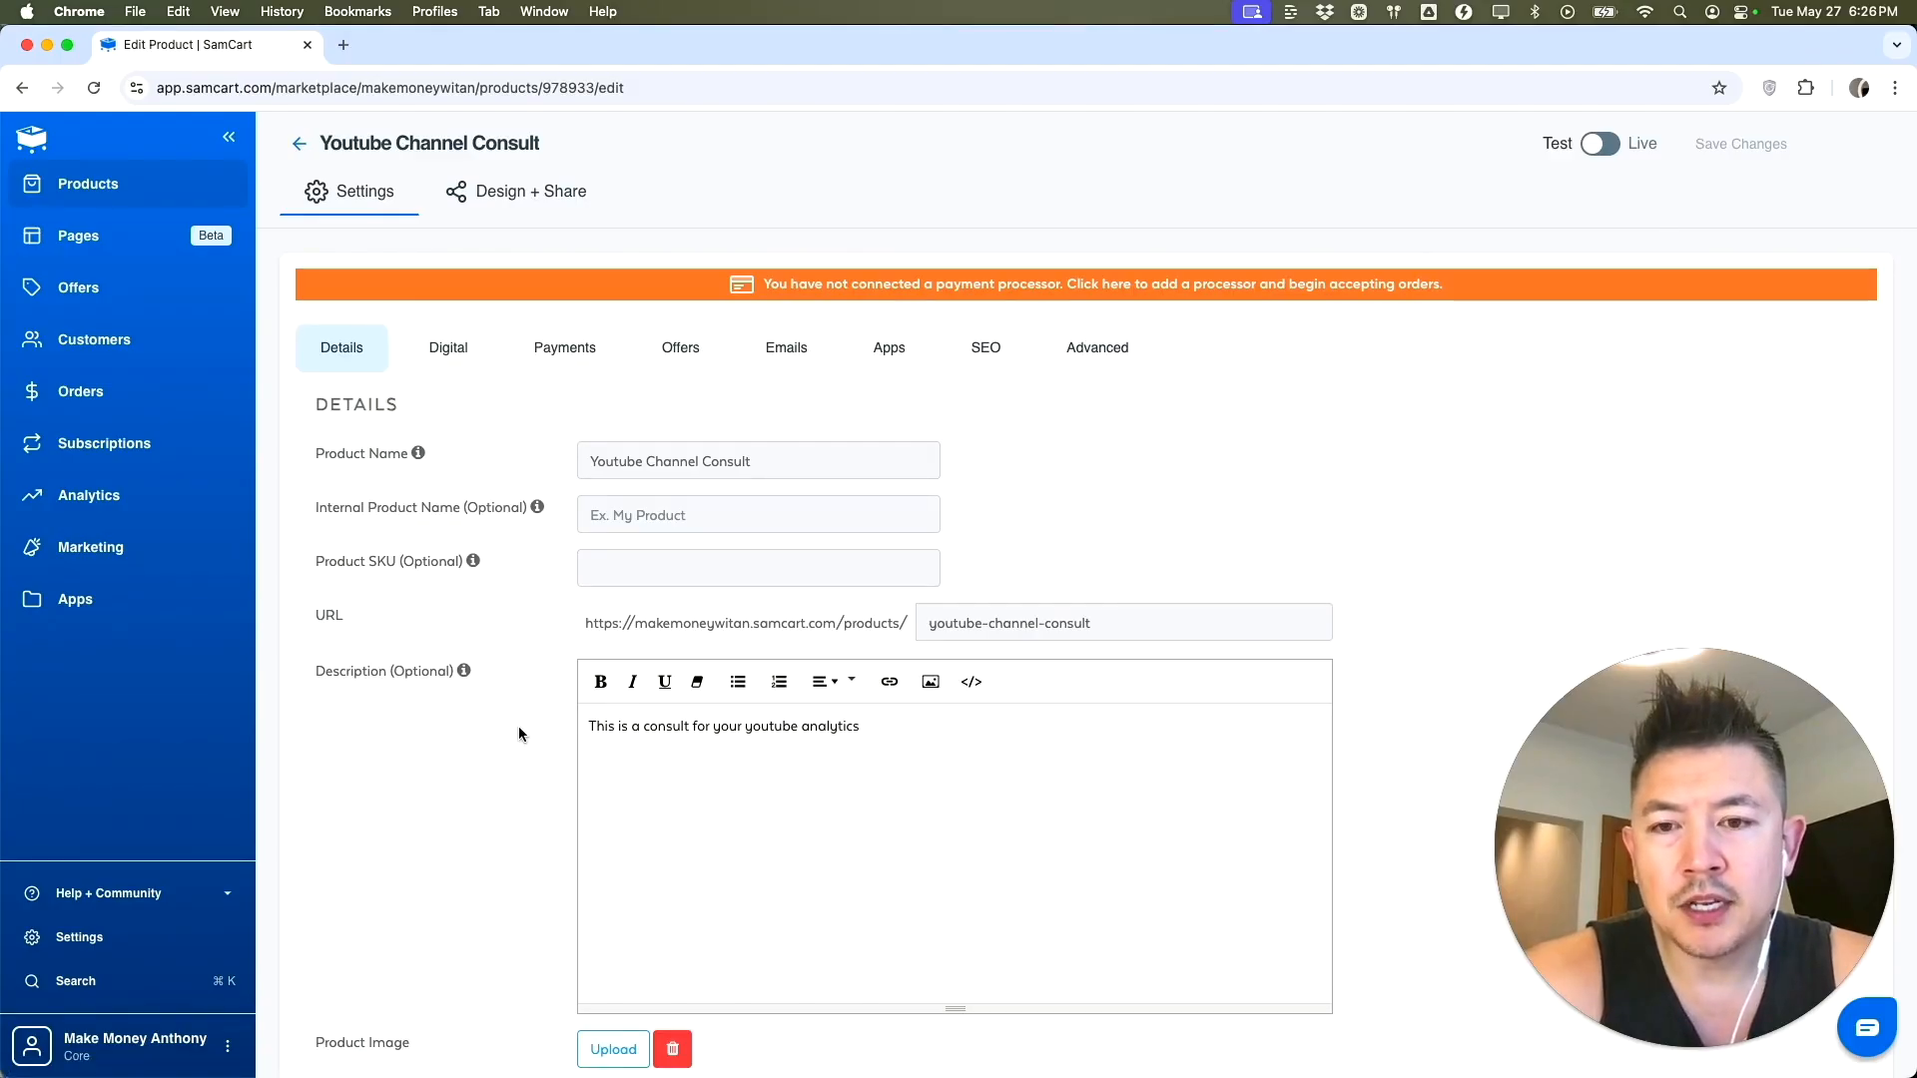
Step: Turn on sales and VAT tax collection for the product and save the changes
{"action": "scroll", "coordinate": [518, 730], "scroll_direction": "down", "scroll_amount": 10}
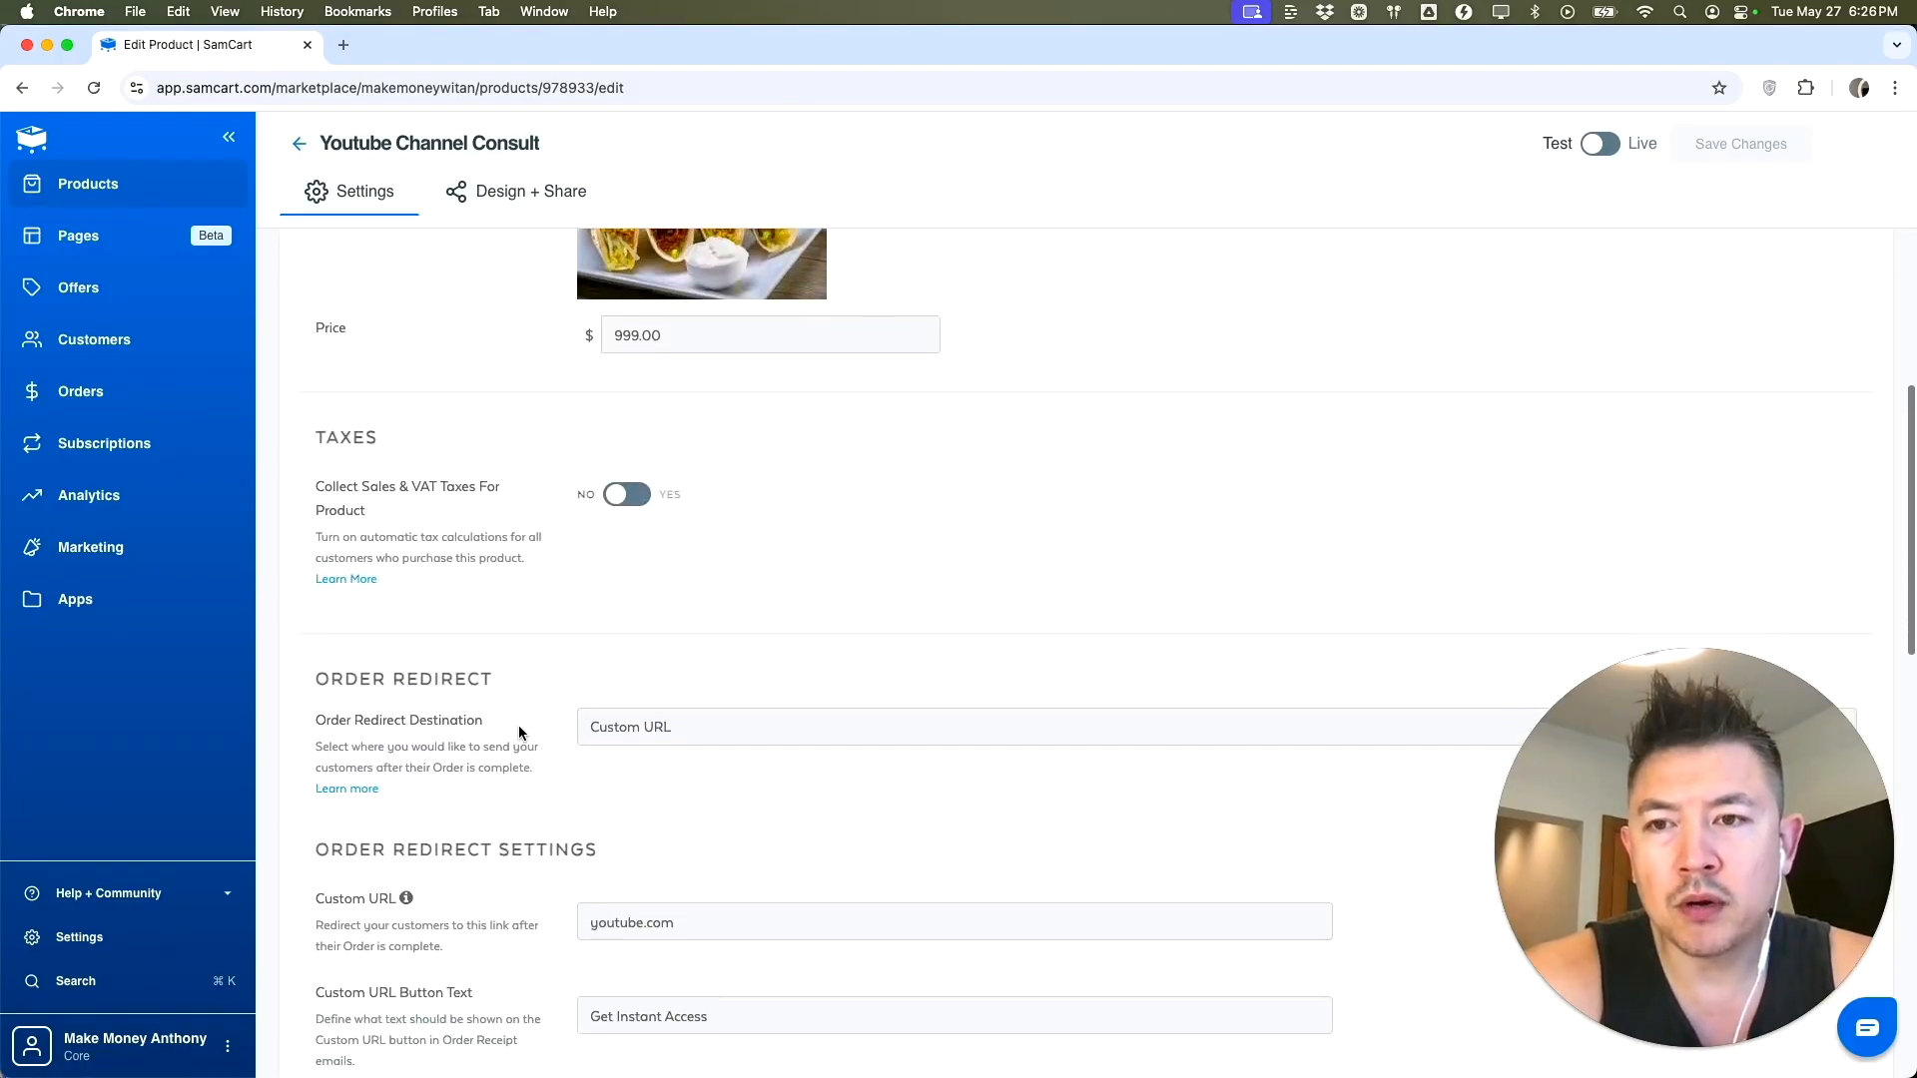
{"action": "left_click", "coordinate": [639, 499]}
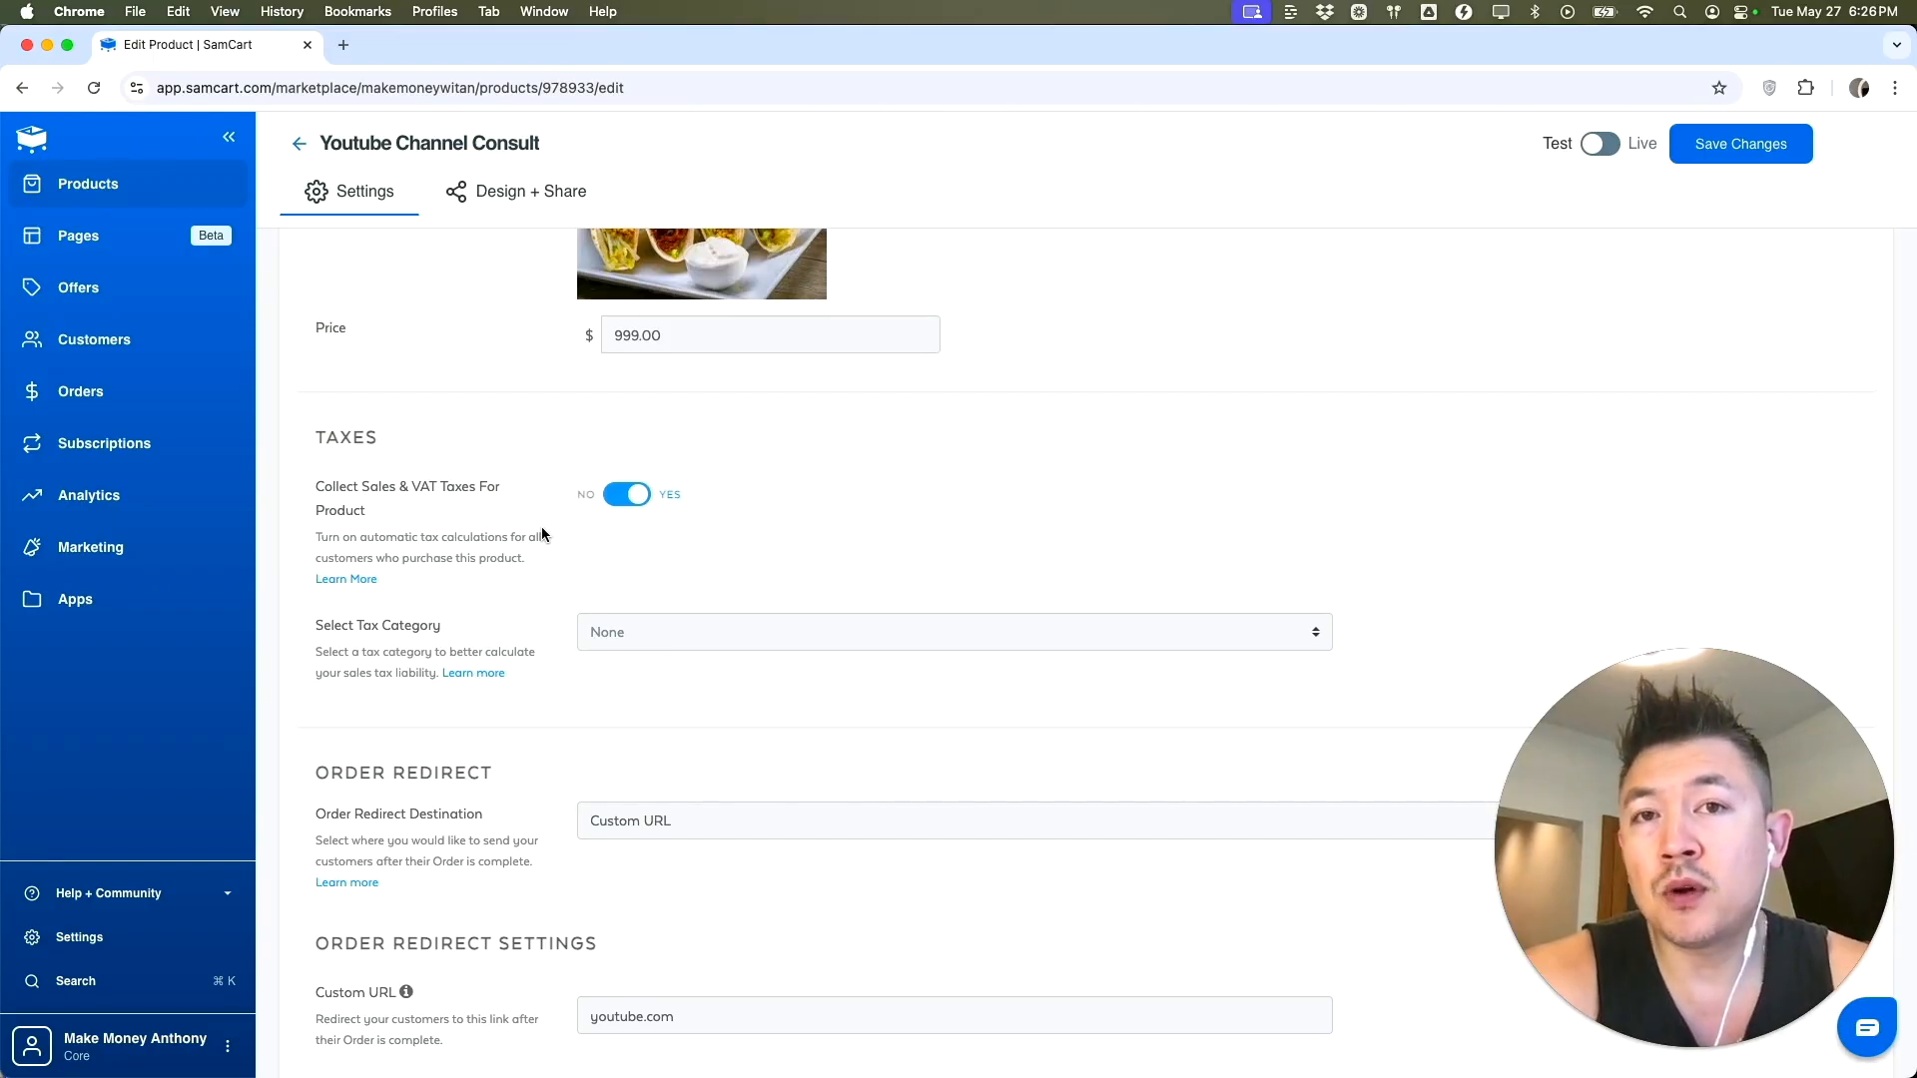
{"action": "left_click", "coordinate": [1733, 150]}
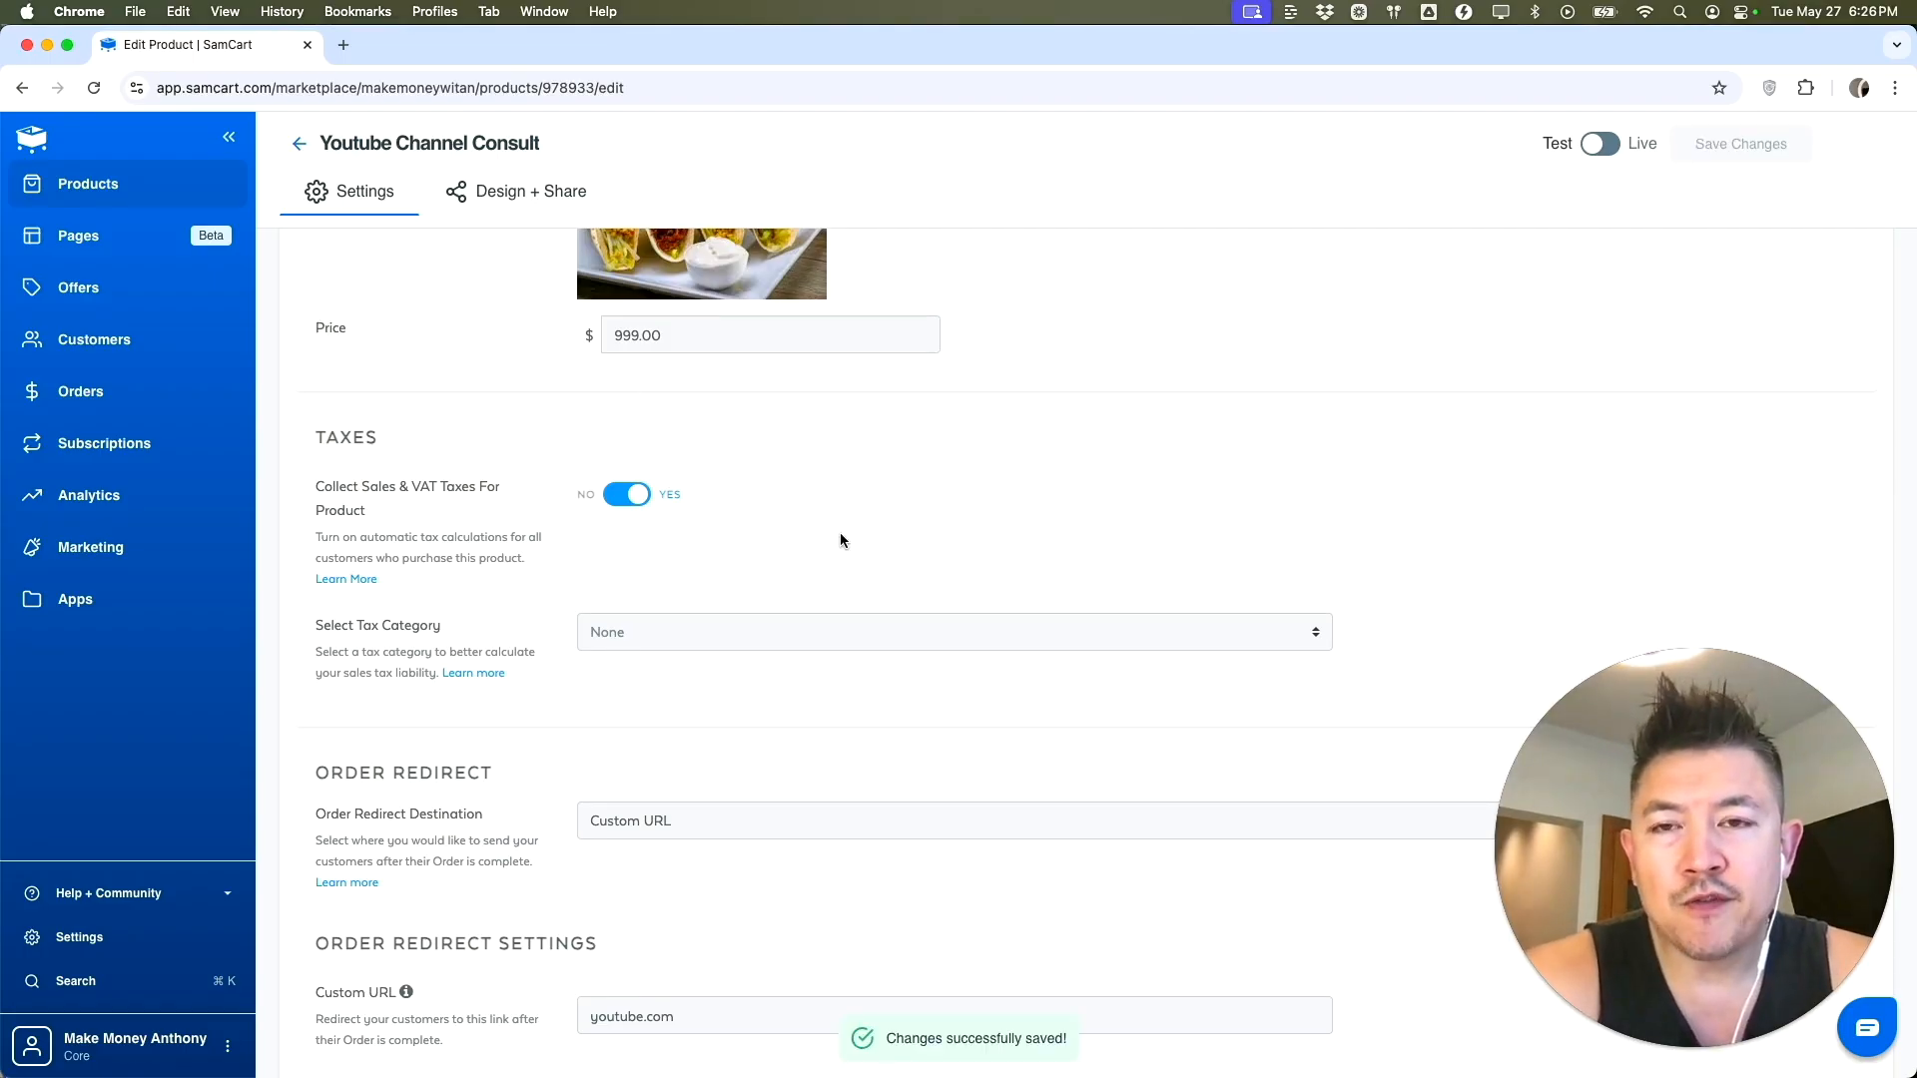
Step: Browse the tax categories available for the product and close the list without choosing one
{"action": "scroll", "coordinate": [799, 395], "scroll_direction": "up", "scroll_amount": 1}
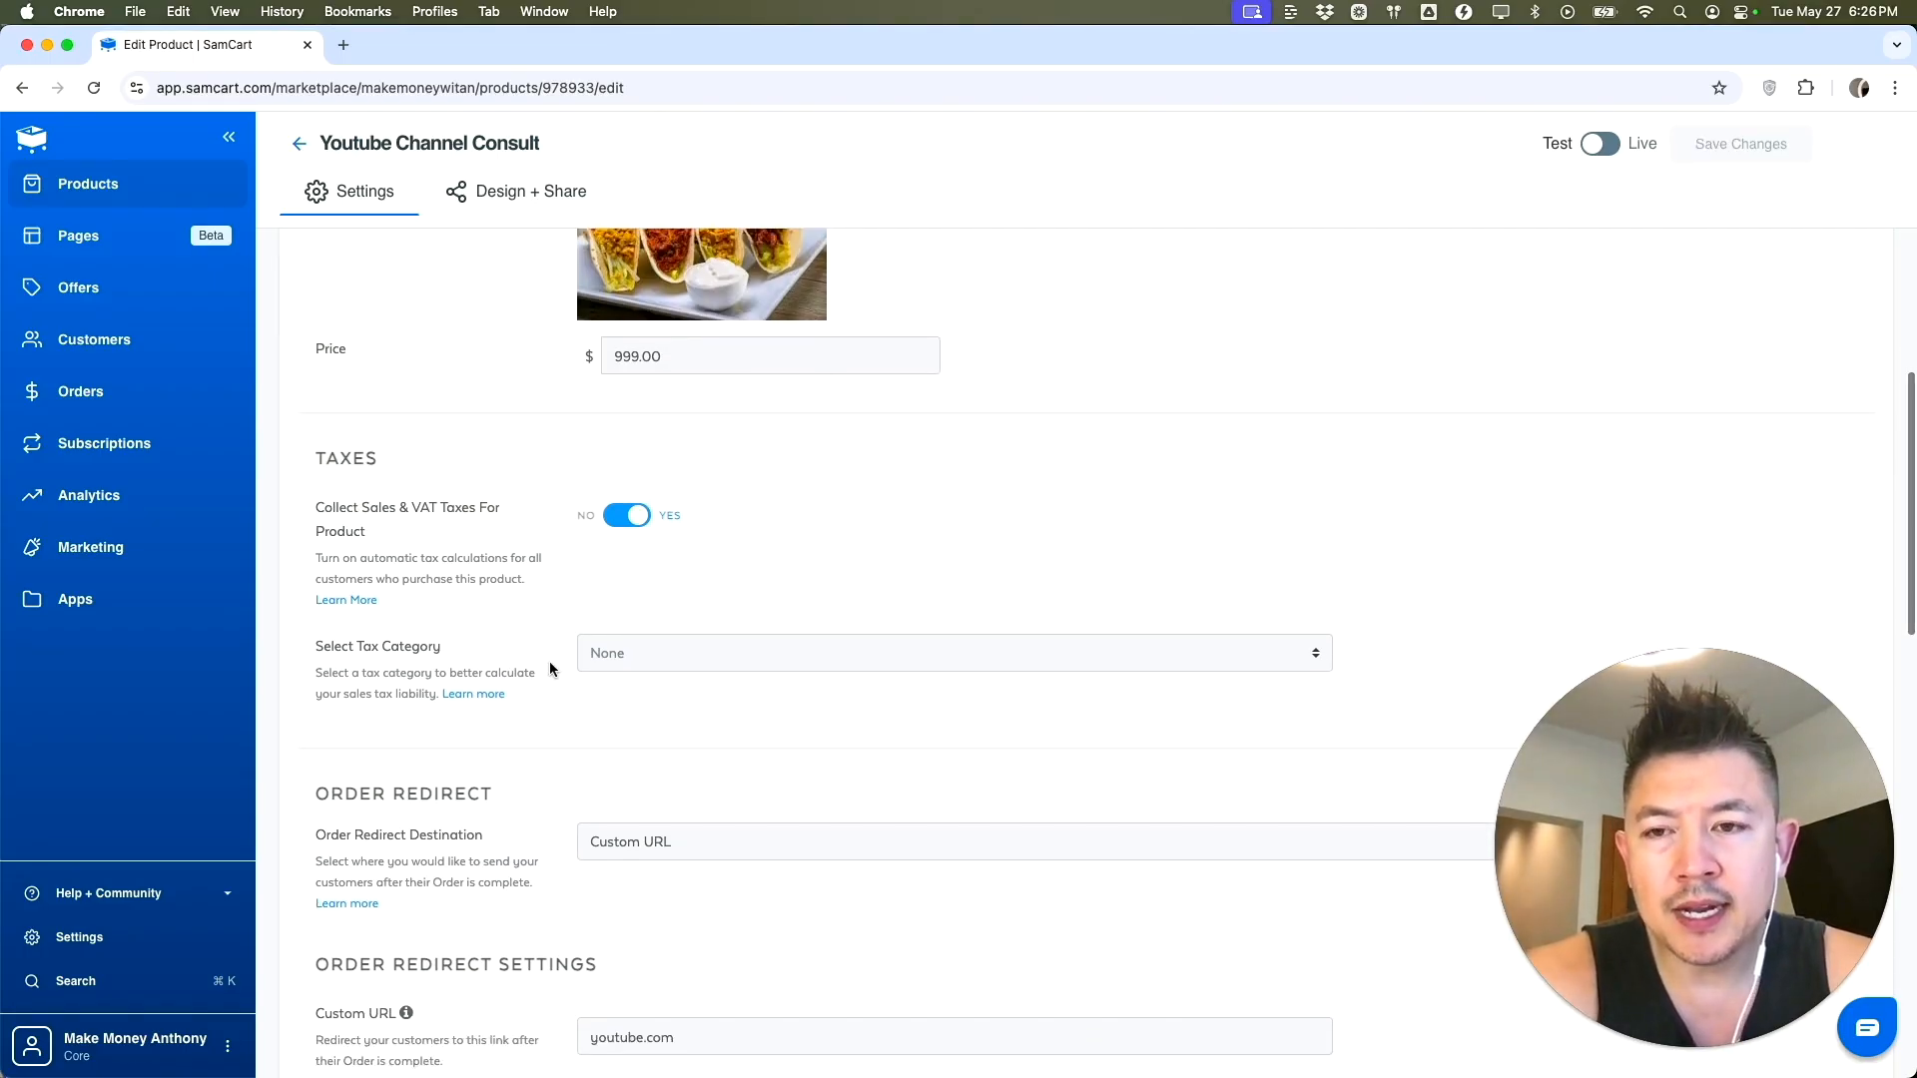
{"action": "scroll", "coordinate": [550, 670], "scroll_direction": "down", "scroll_amount": 1}
{"action": "left_click", "coordinate": [630, 662]}
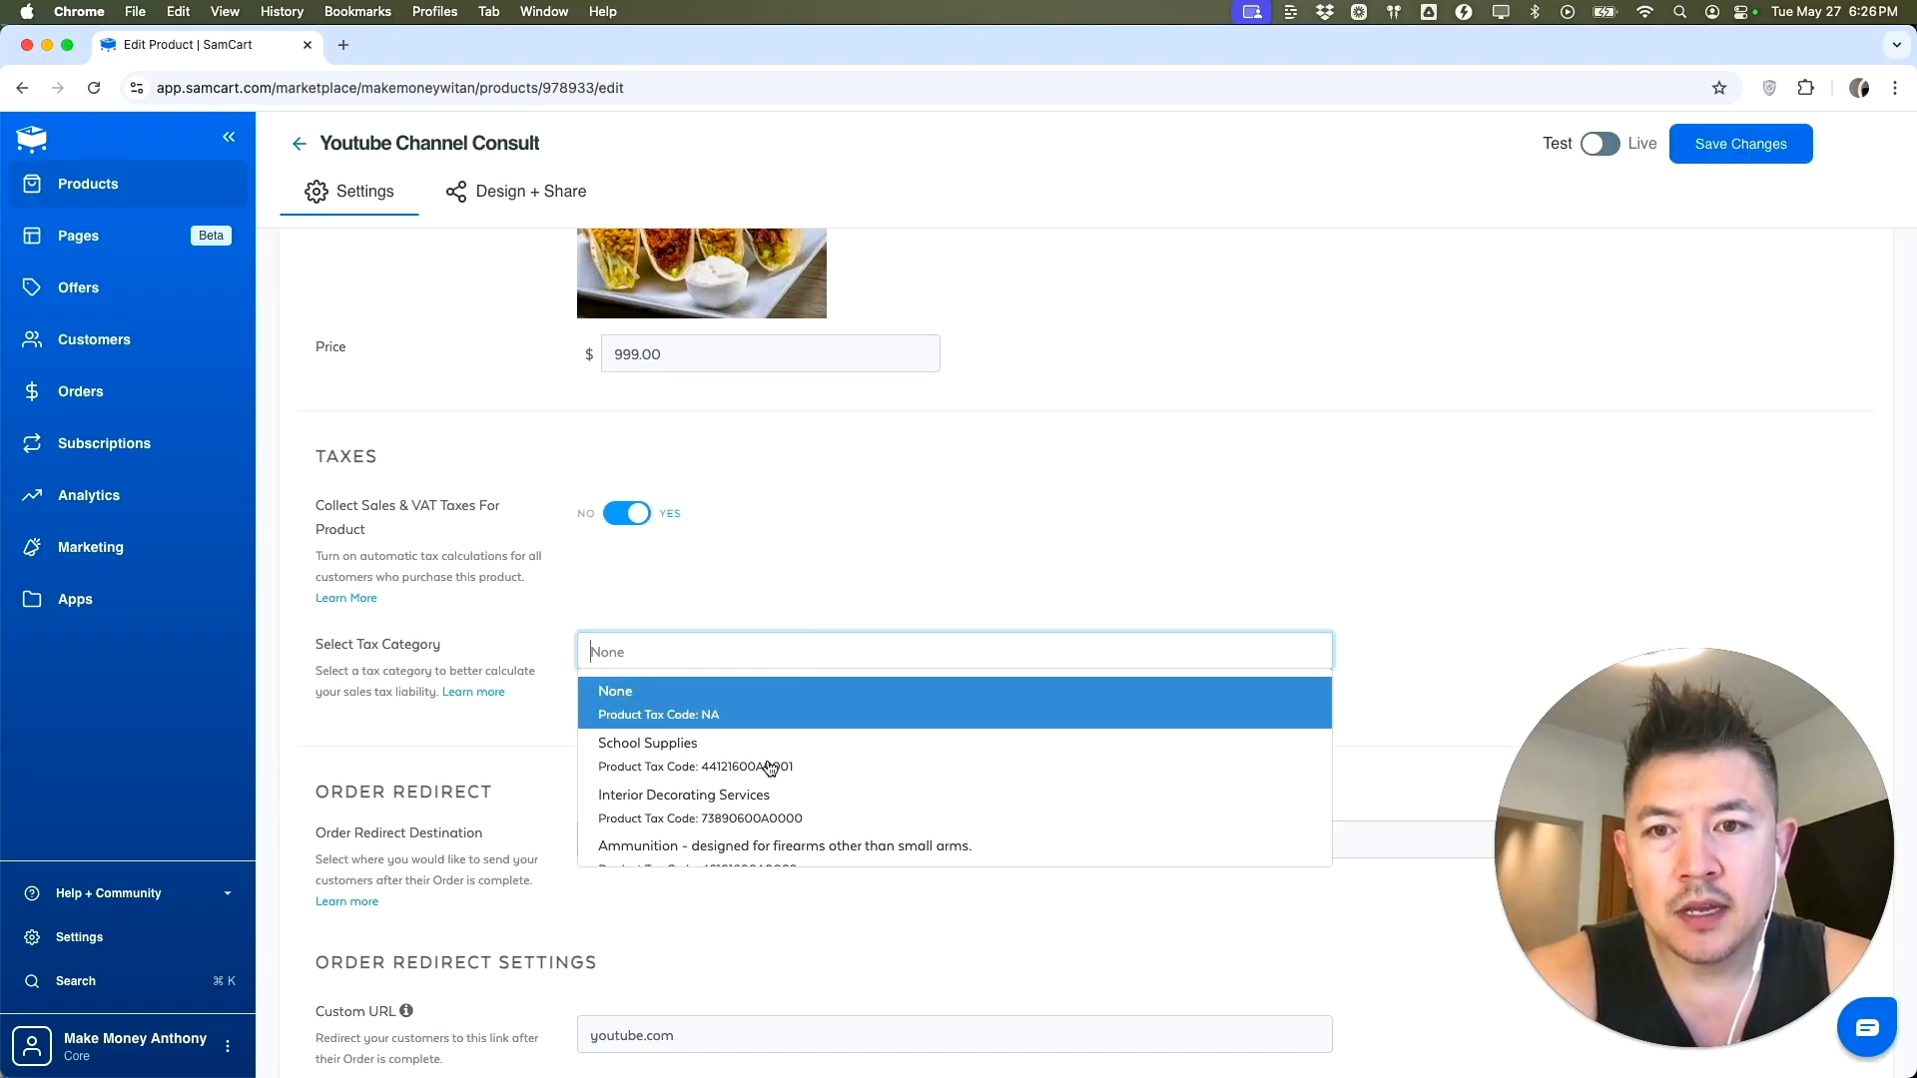
{"action": "scroll", "coordinate": [809, 795], "scroll_direction": "down", "scroll_amount": 3}
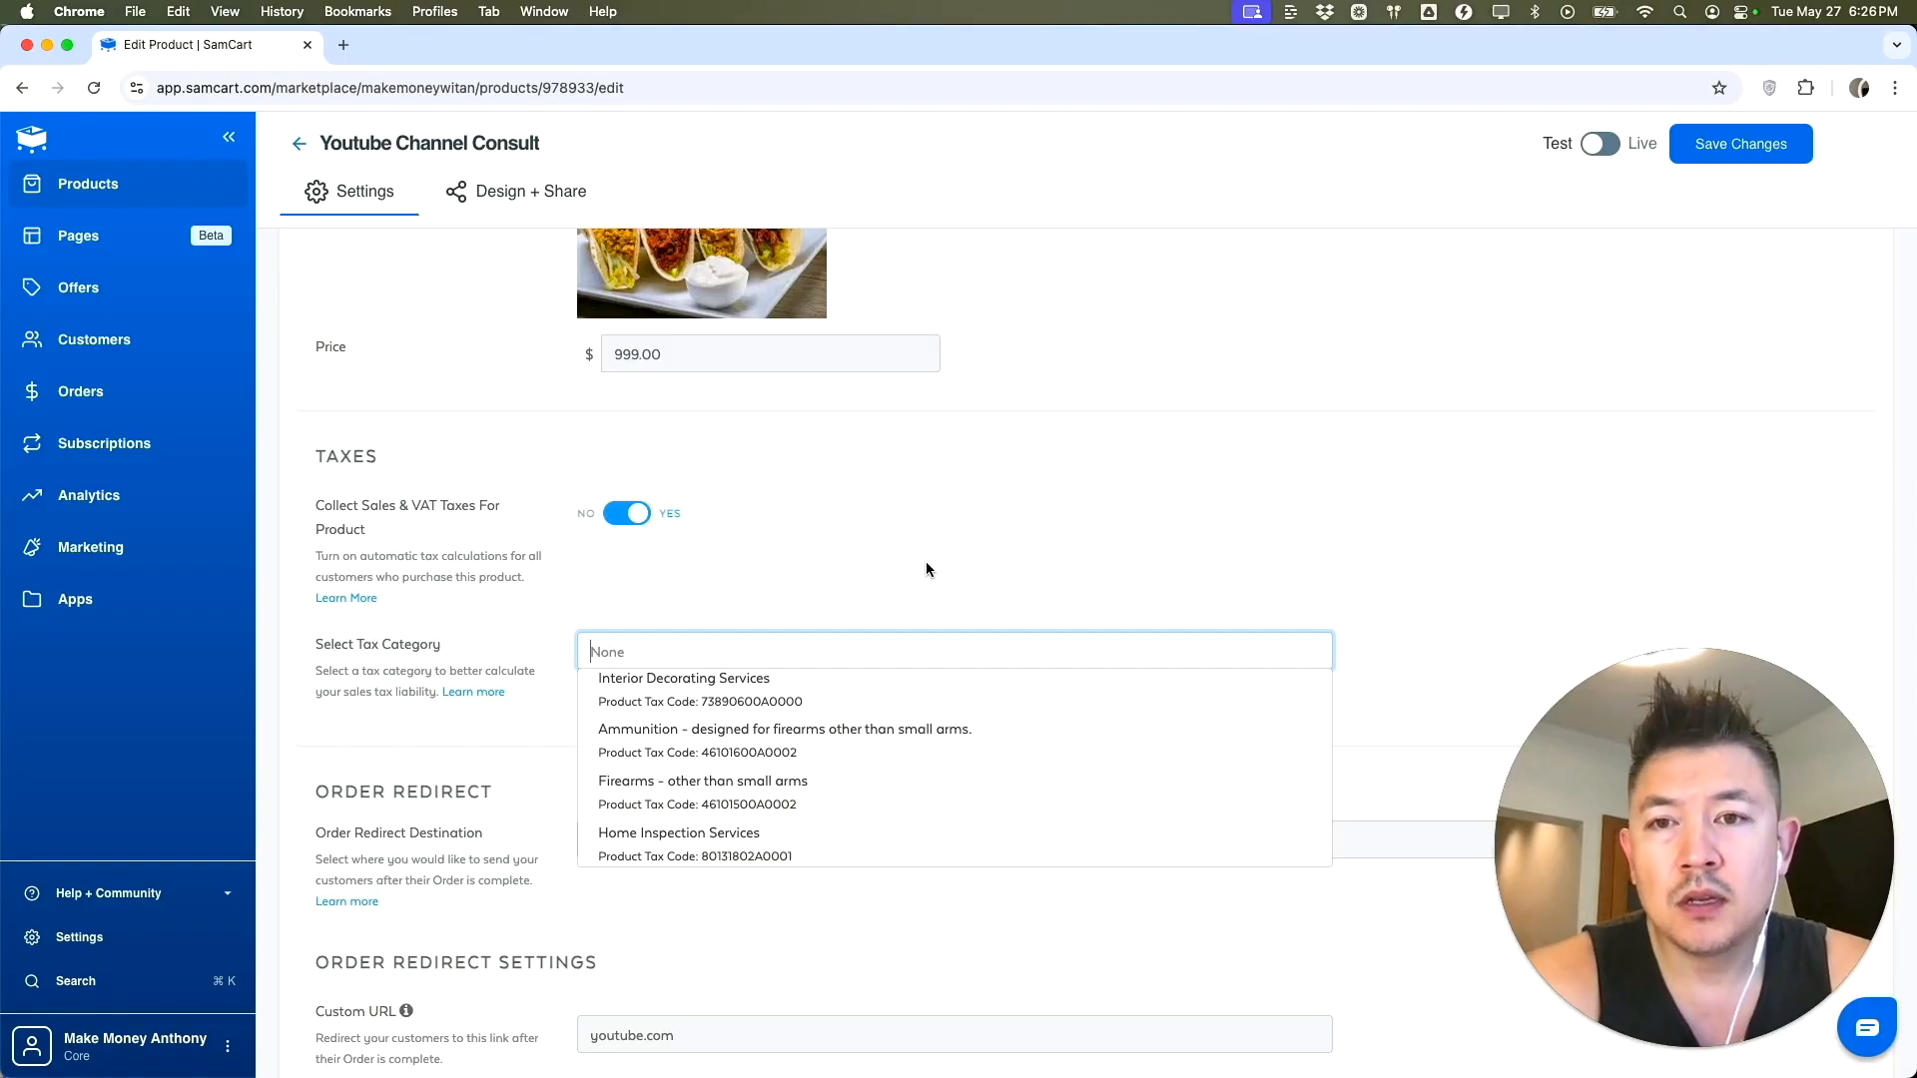
{"action": "scroll", "coordinate": [806, 734], "scroll_direction": "up", "scroll_amount": 2}
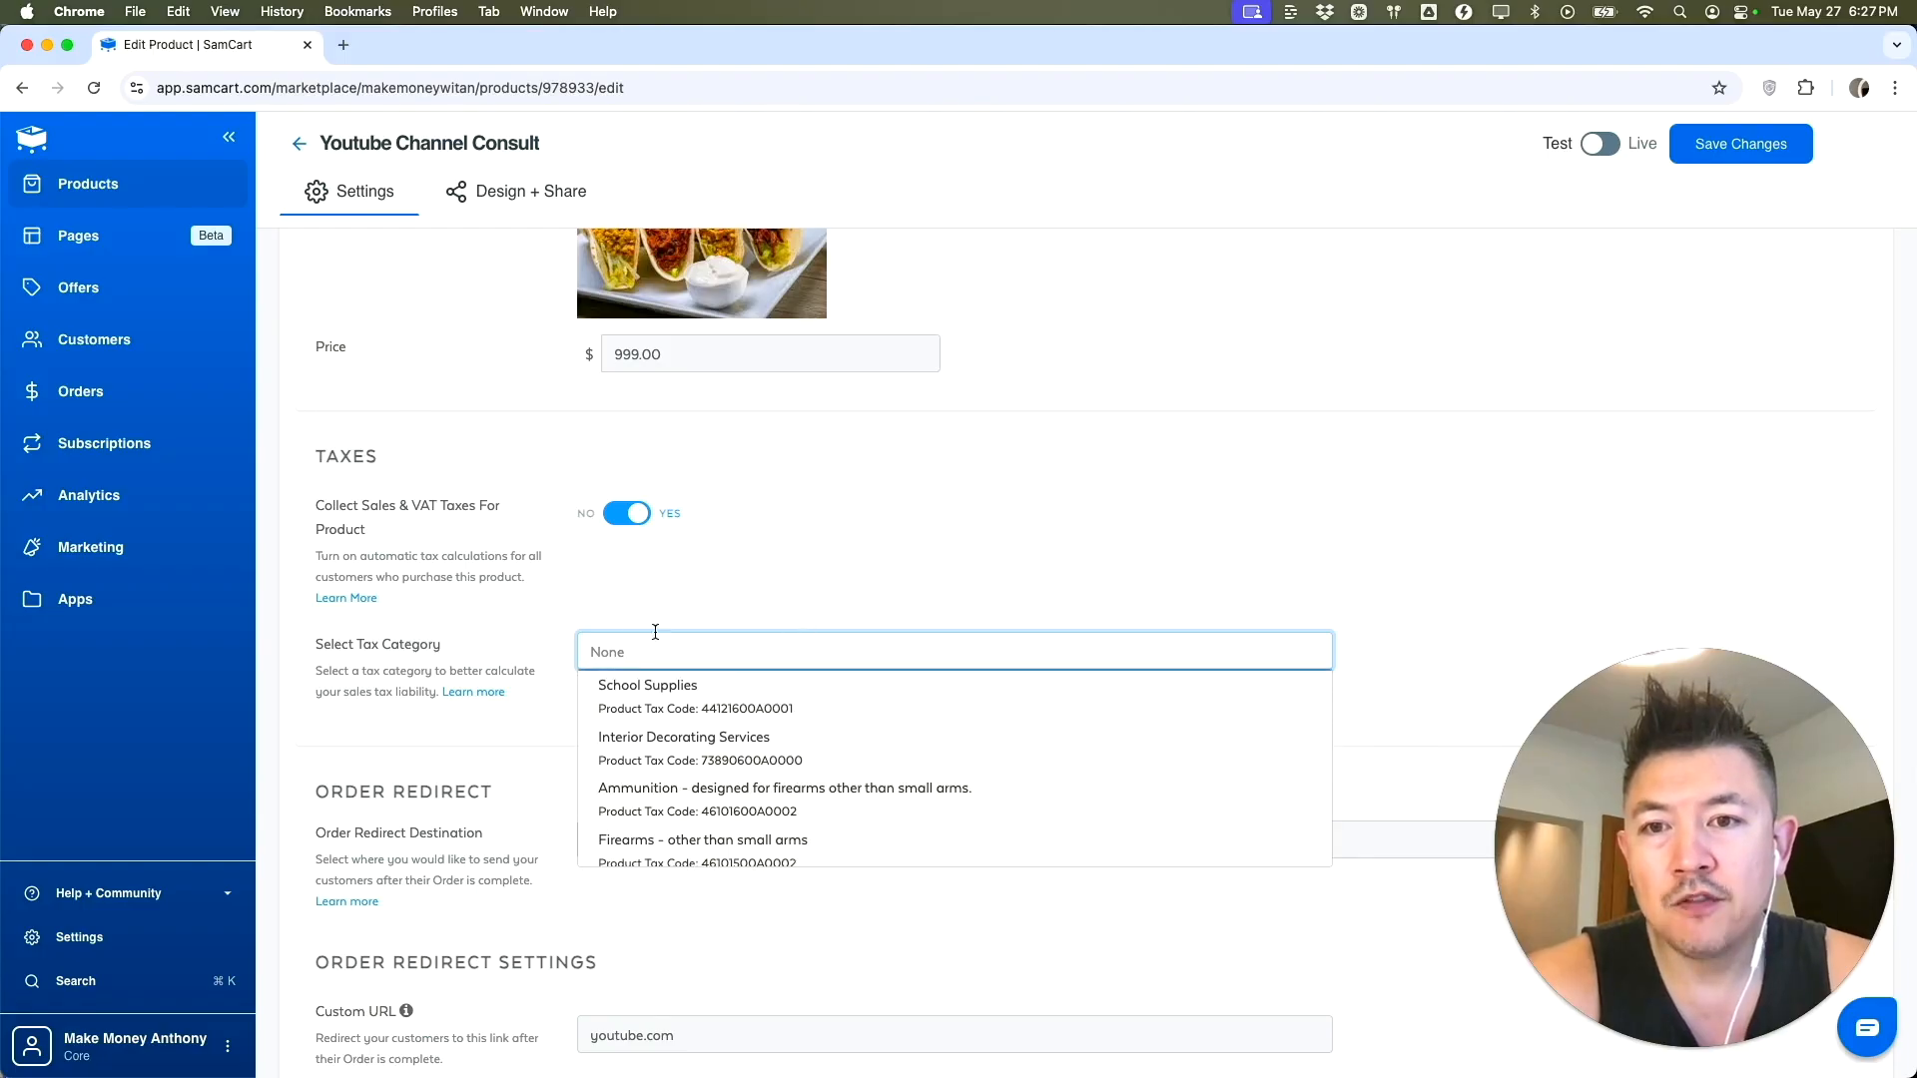
{"action": "left_click", "coordinate": [559, 625]}
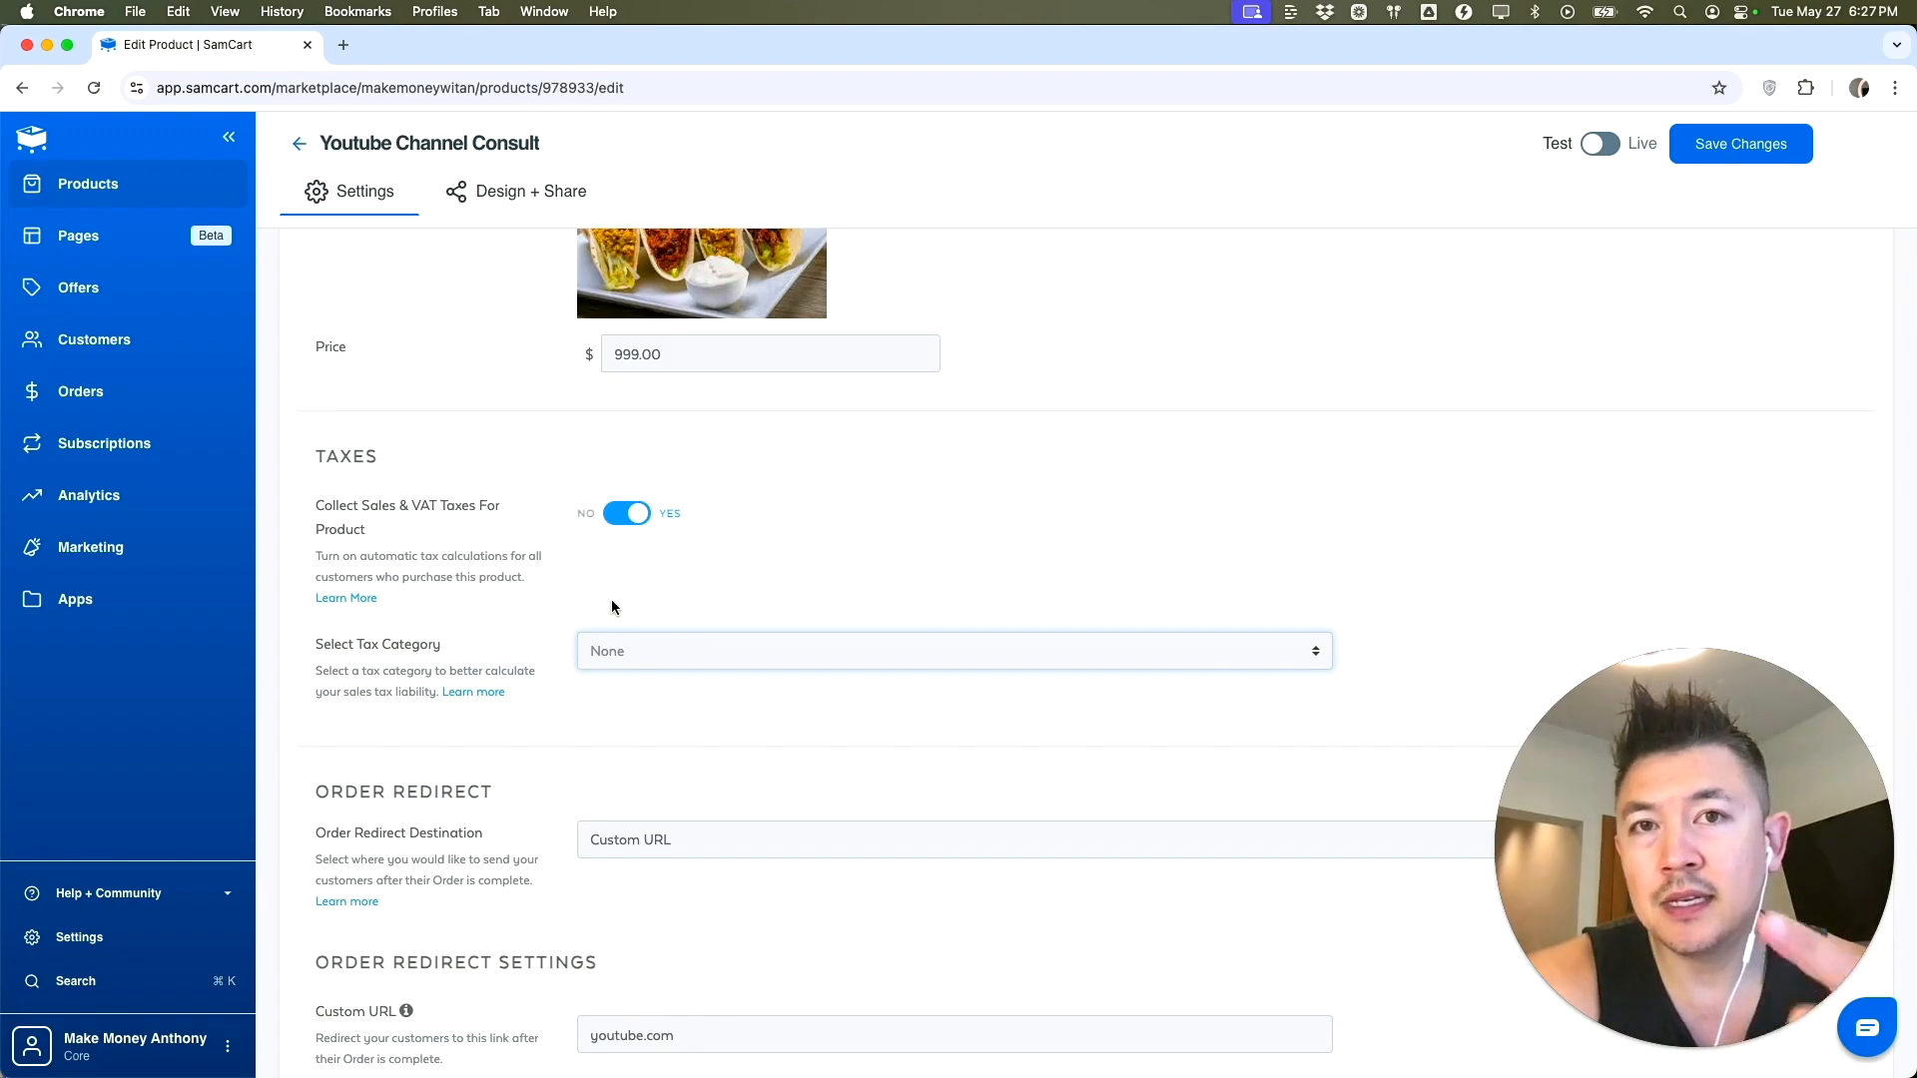
Step: Enable showing the shipping address in the product's checkout controls and save the changes
{"action": "scroll", "coordinate": [611, 602], "scroll_direction": "up", "scroll_amount": 3}
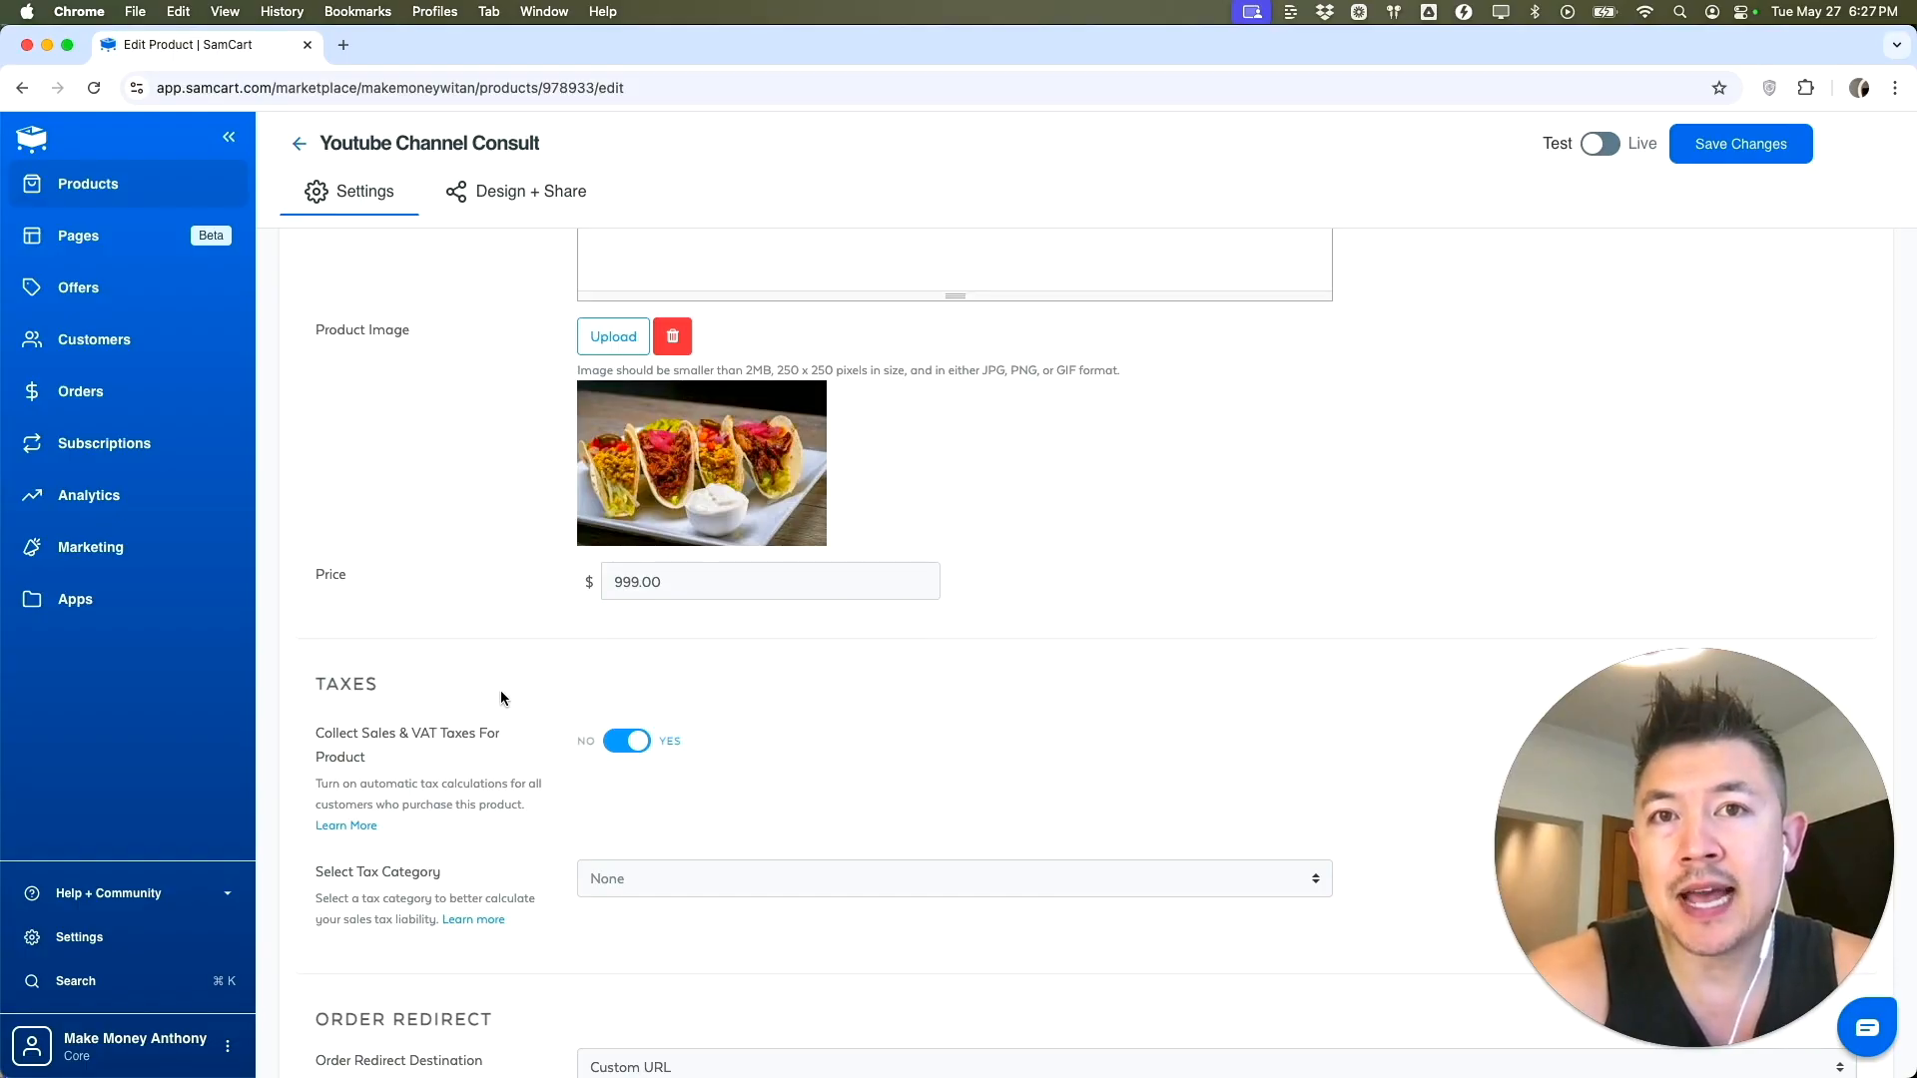
{"action": "scroll", "coordinate": [552, 605], "scroll_direction": "down", "scroll_amount": 12}
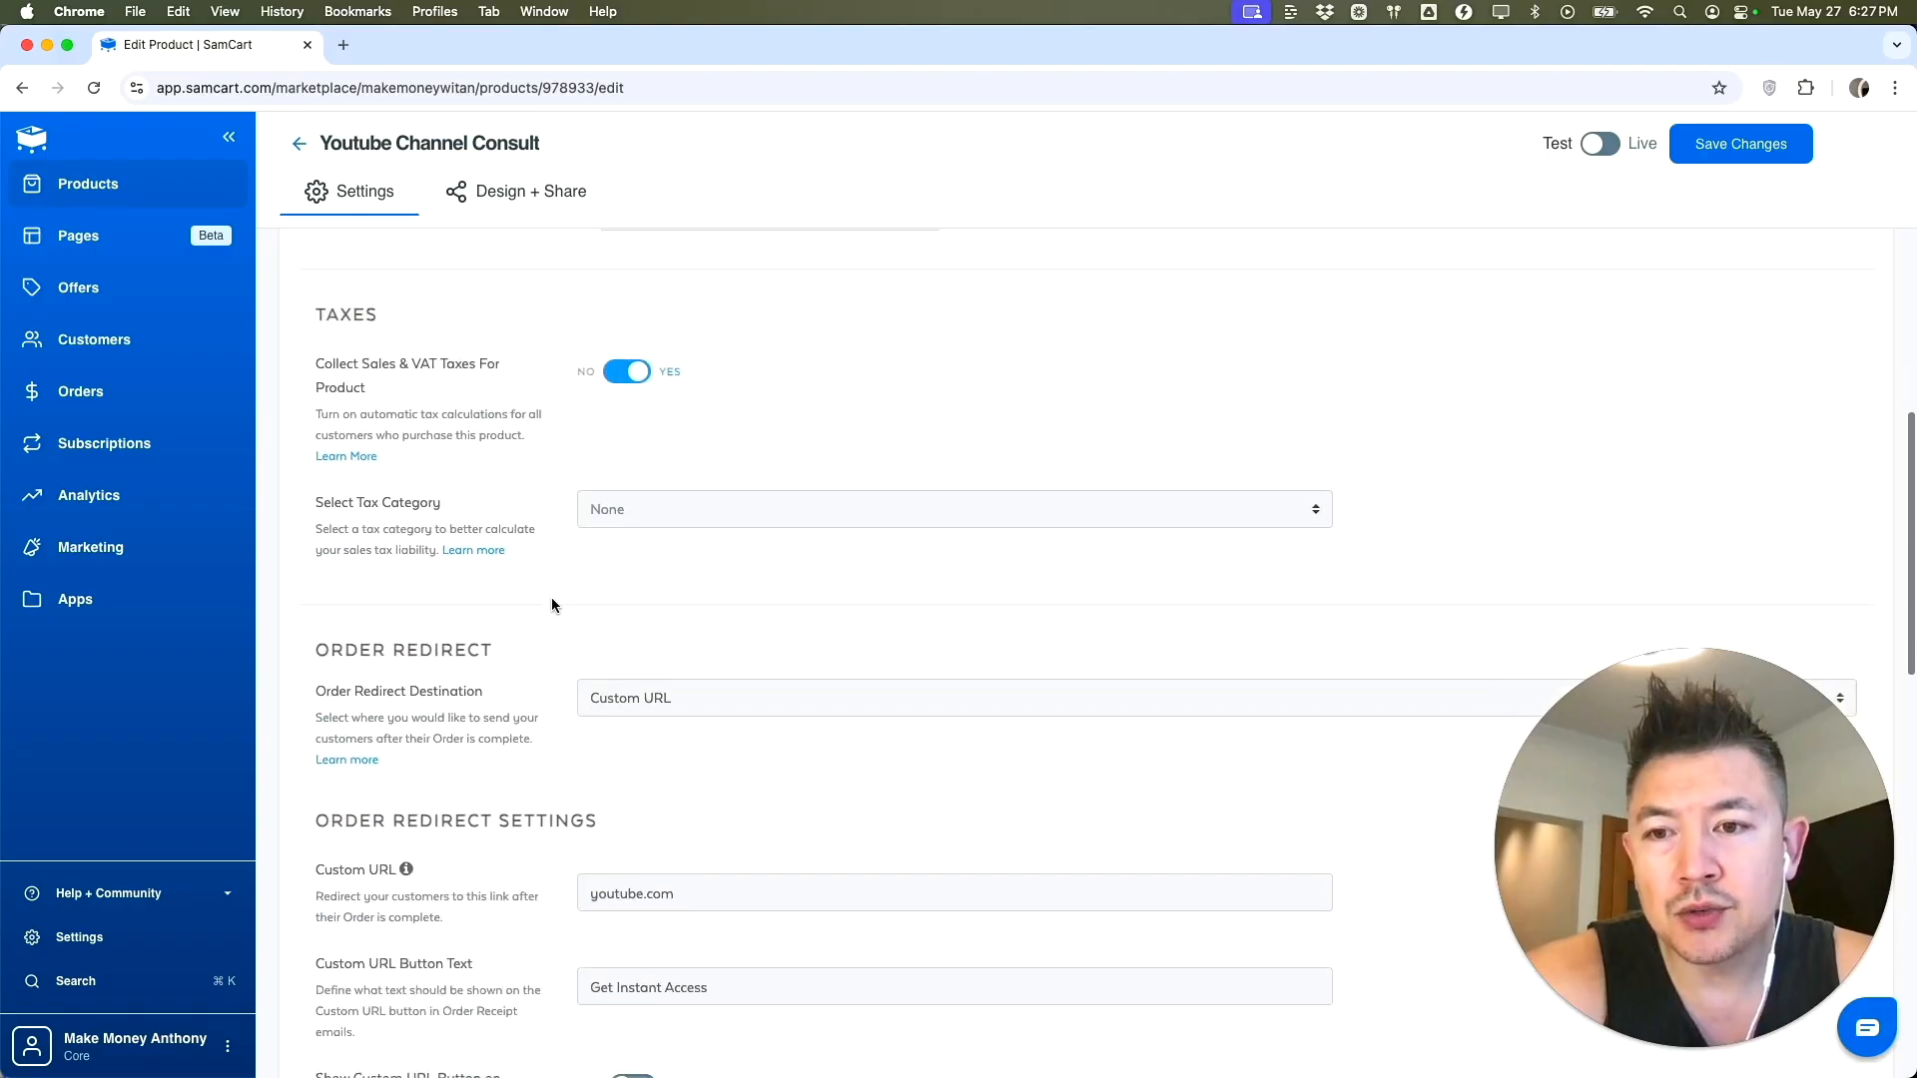
{"action": "scroll", "coordinate": [552, 605], "scroll_direction": "down", "scroll_amount": 4}
{"action": "scroll", "coordinate": [552, 603], "scroll_direction": "up", "scroll_amount": 8}
{"action": "scroll", "coordinate": [552, 603], "scroll_direction": "down", "scroll_amount": 5}
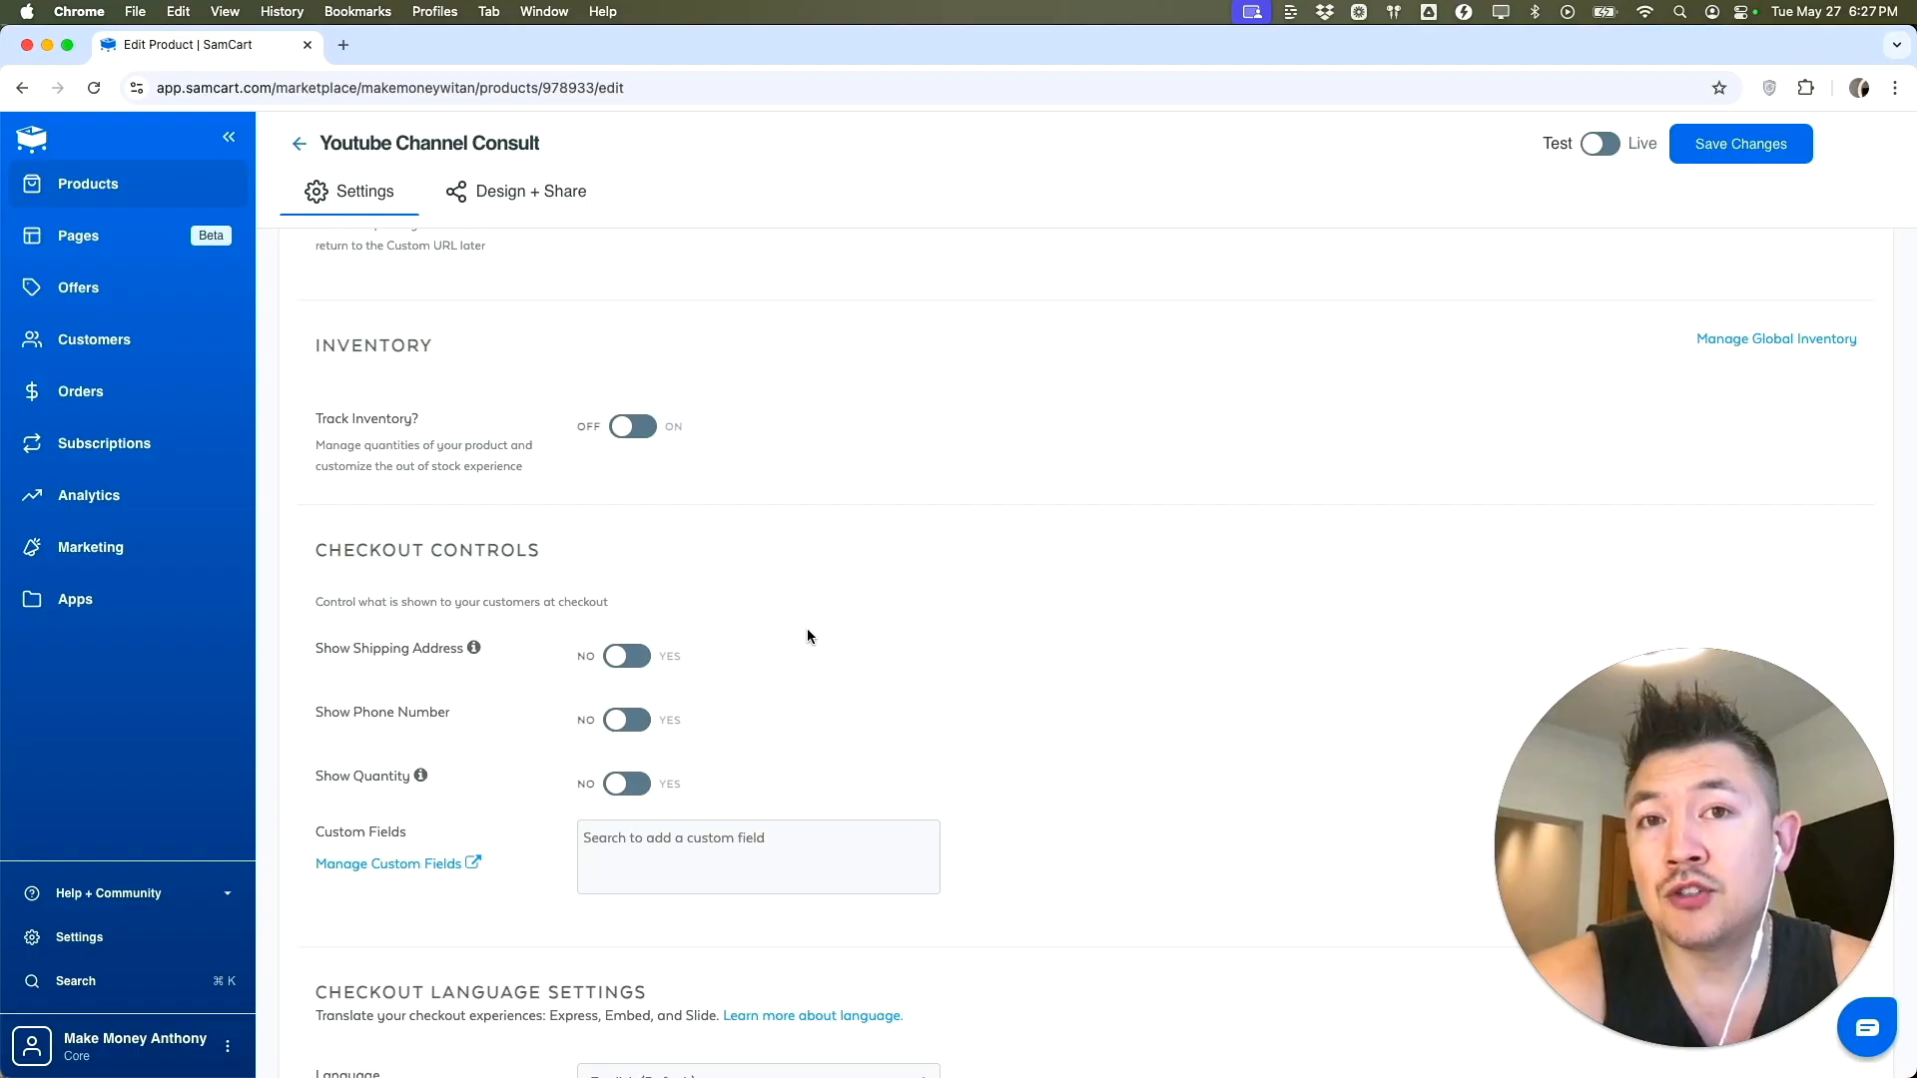
{"action": "left_click", "coordinate": [644, 656]}
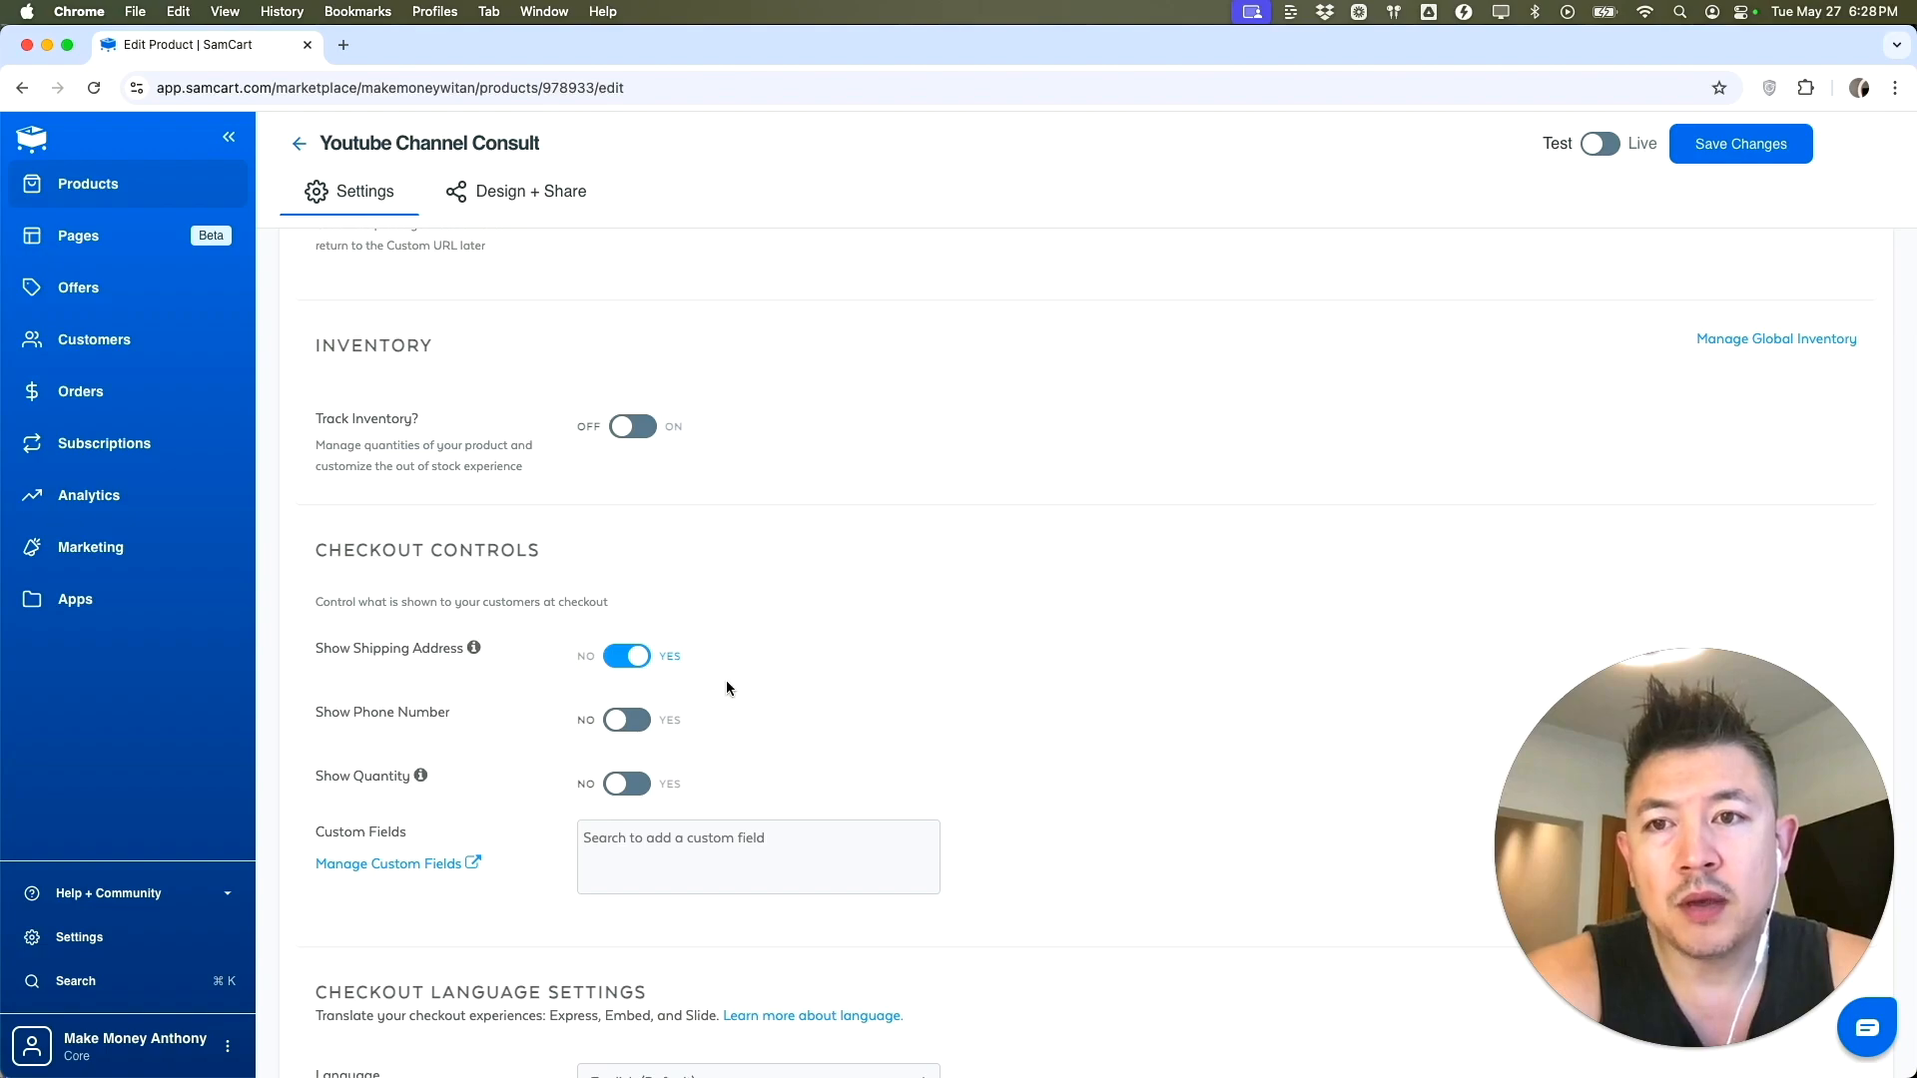
{"action": "left_click", "coordinate": [1720, 148]}
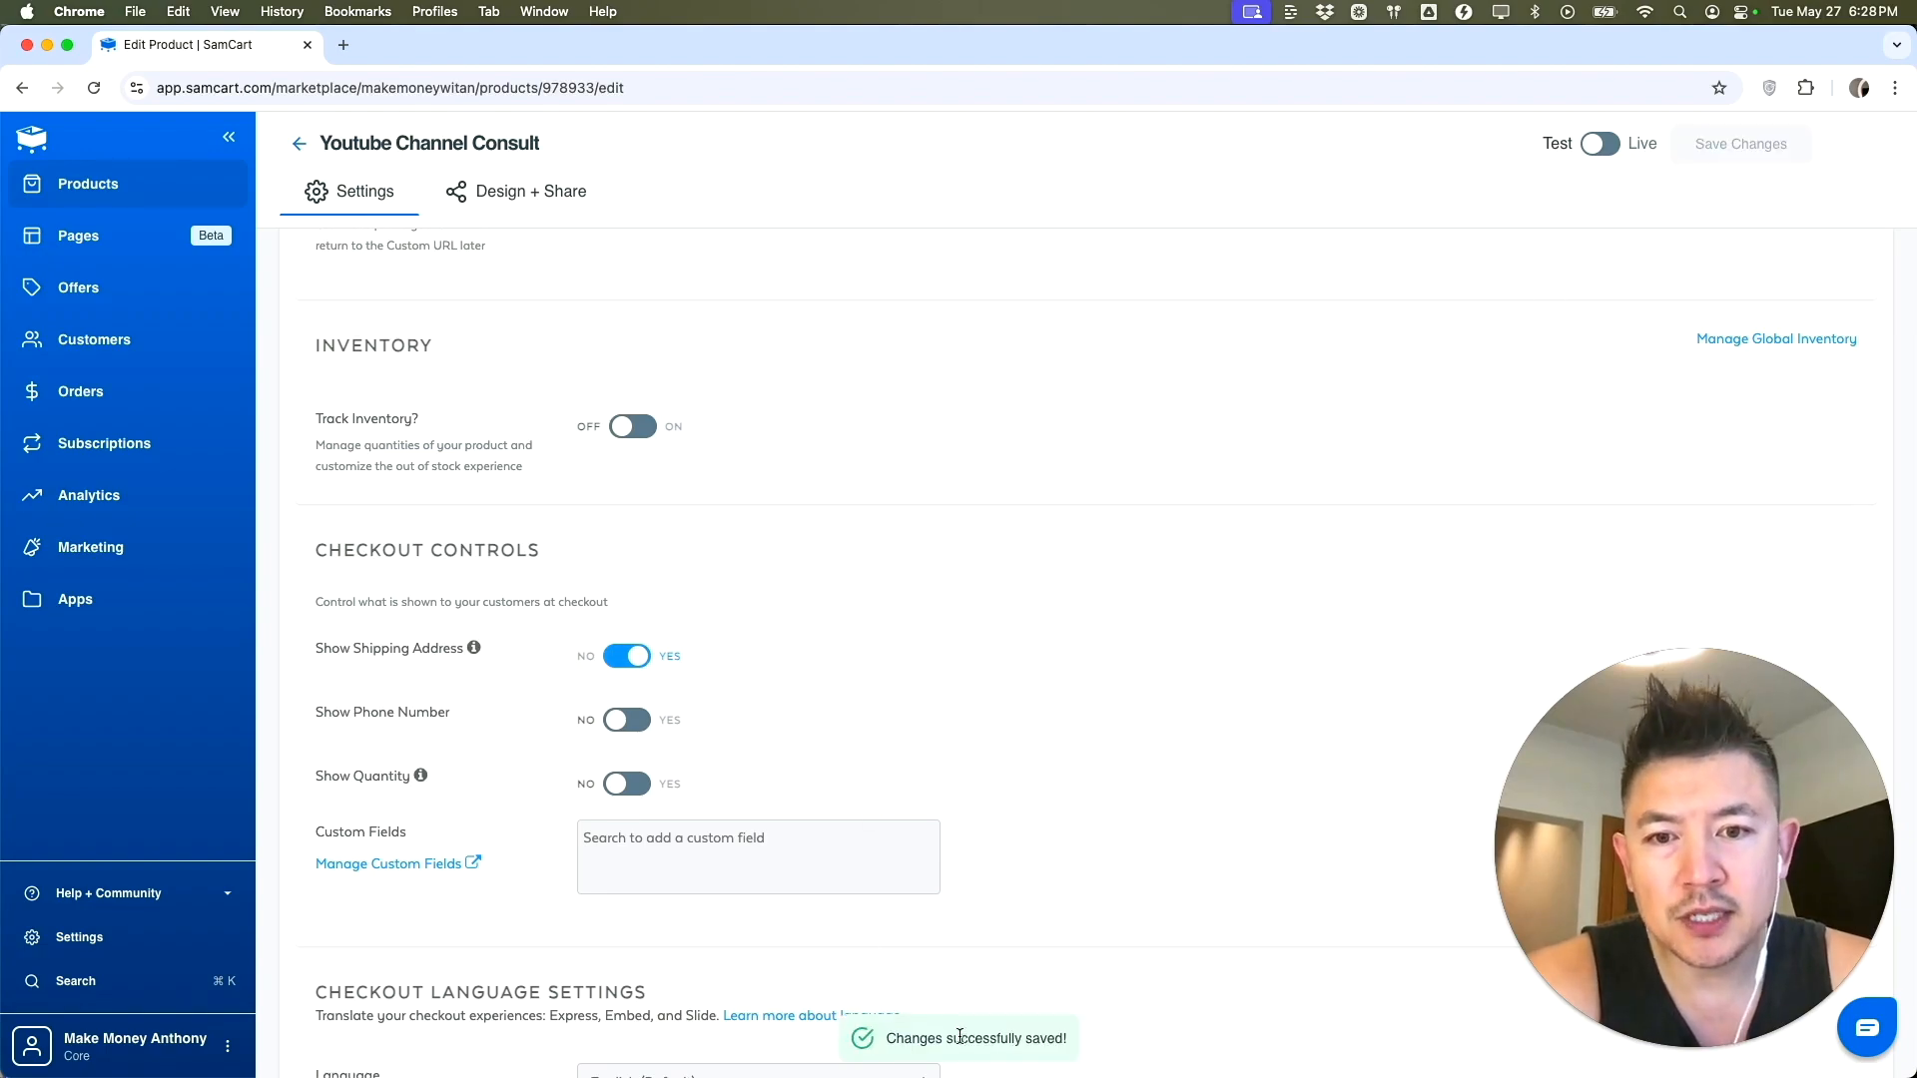